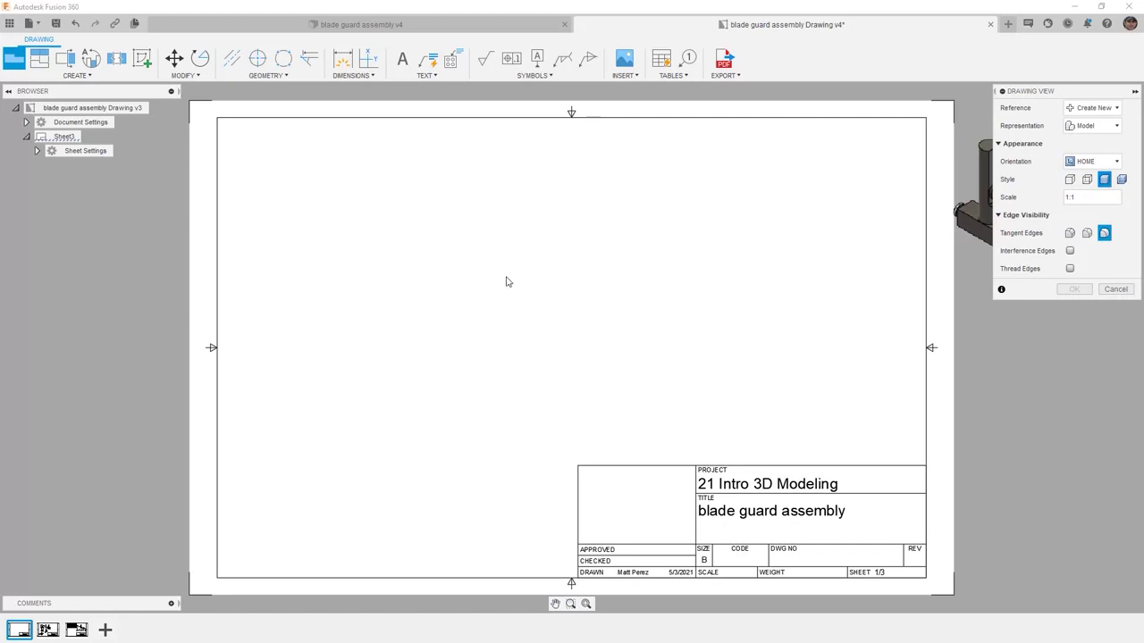
Place the blade guard assembly as a base view in the upper middle of the sheet at 2:1 scale
left_click(1079, 202)
left_click(1128, 201)
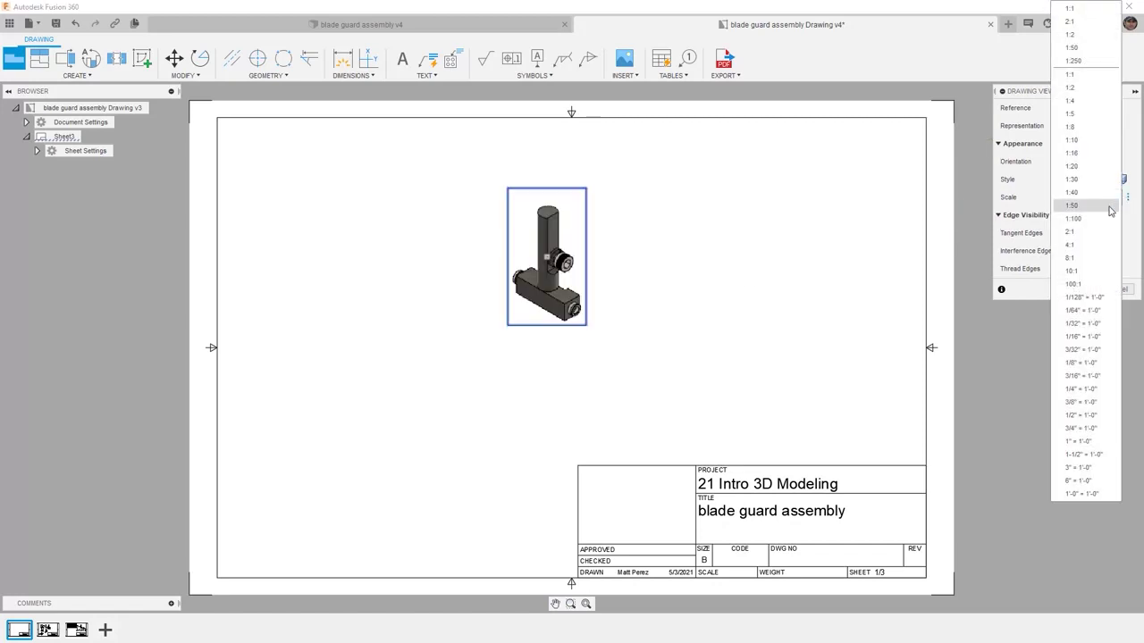
left_click(1089, 244)
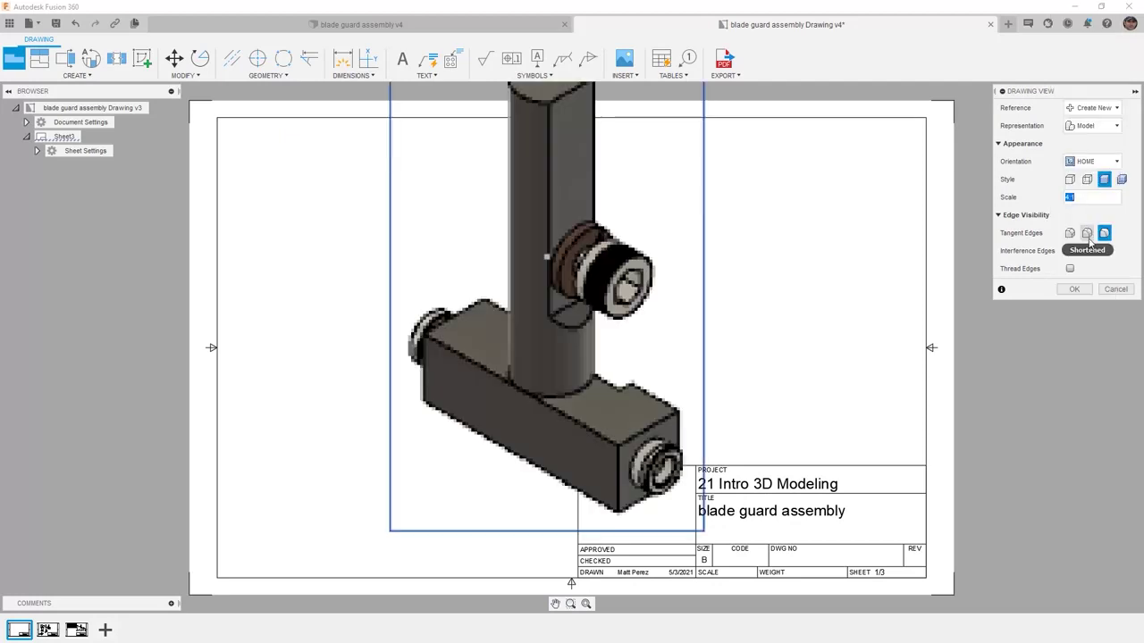
left_click(1129, 200)
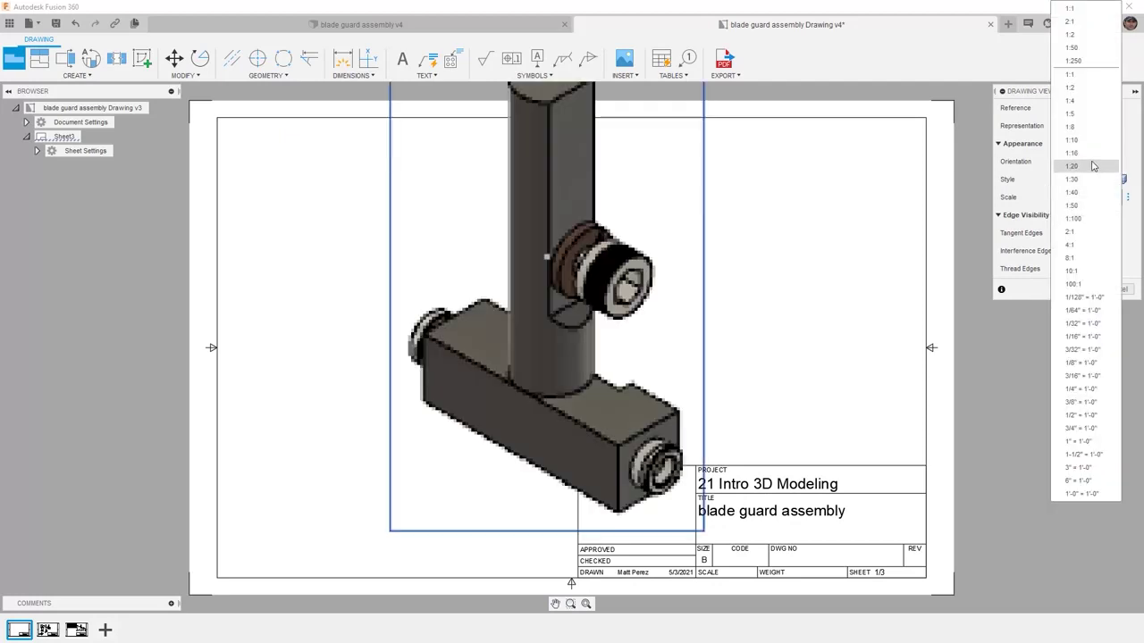
left_click(1072, 21)
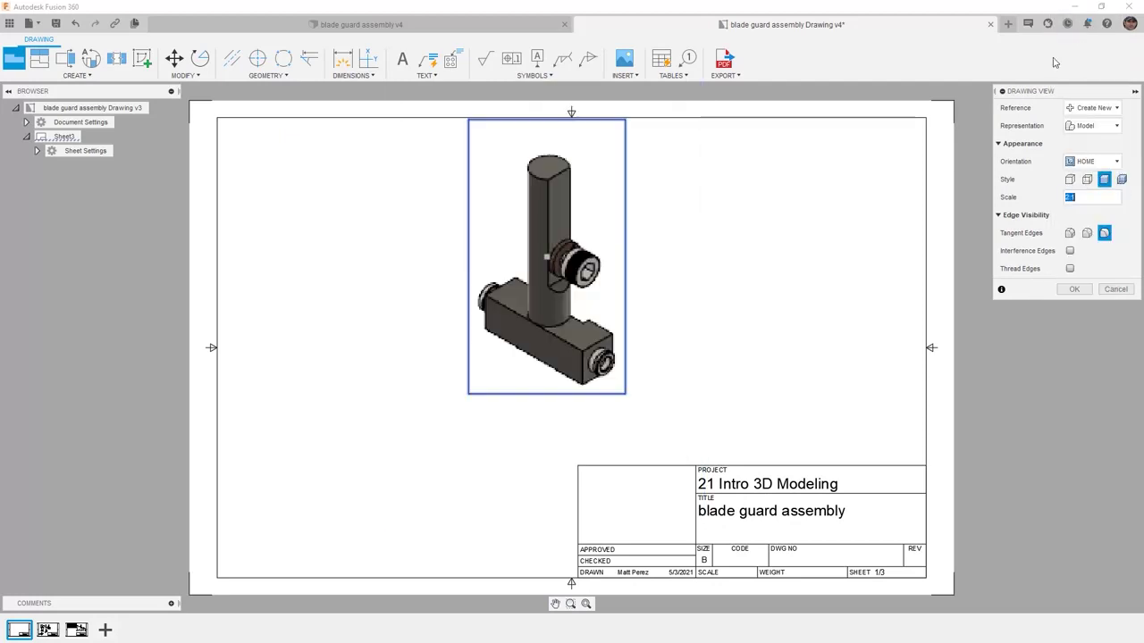
left_click(1073, 290)
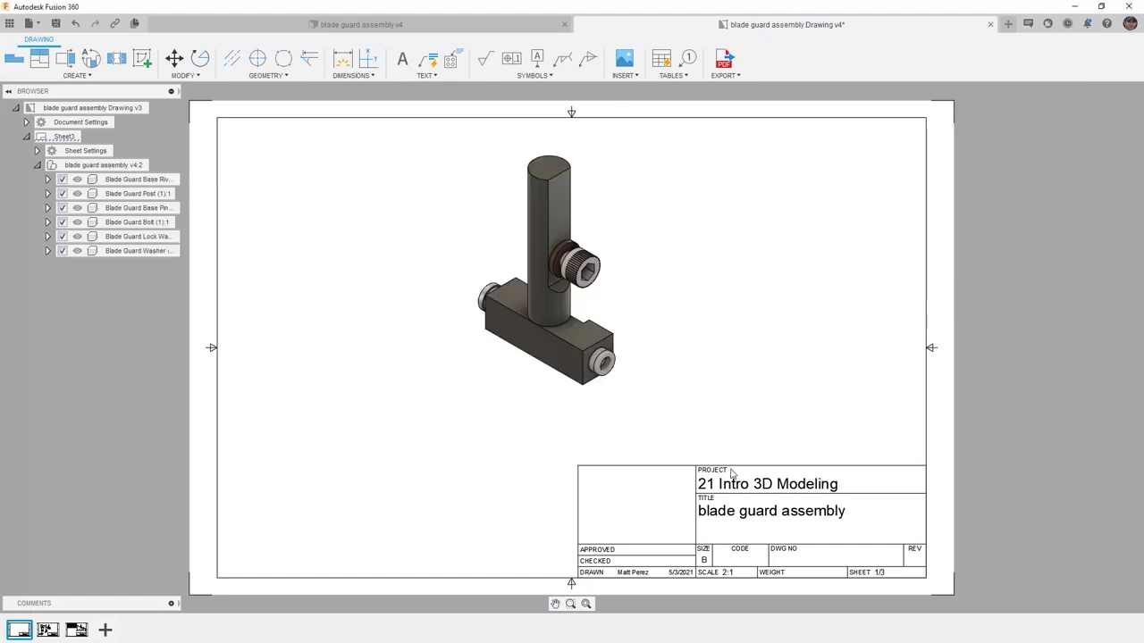
Edit the title block properties and set the drawing number (DWG NO) to 1001
left_click(731, 472)
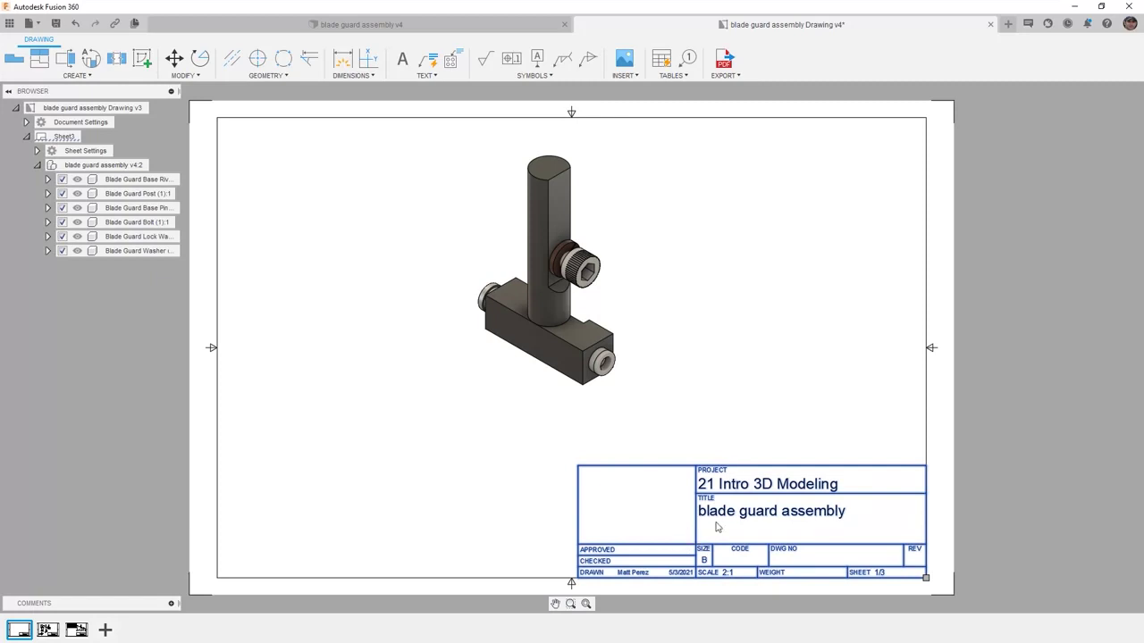
double_click(725, 496)
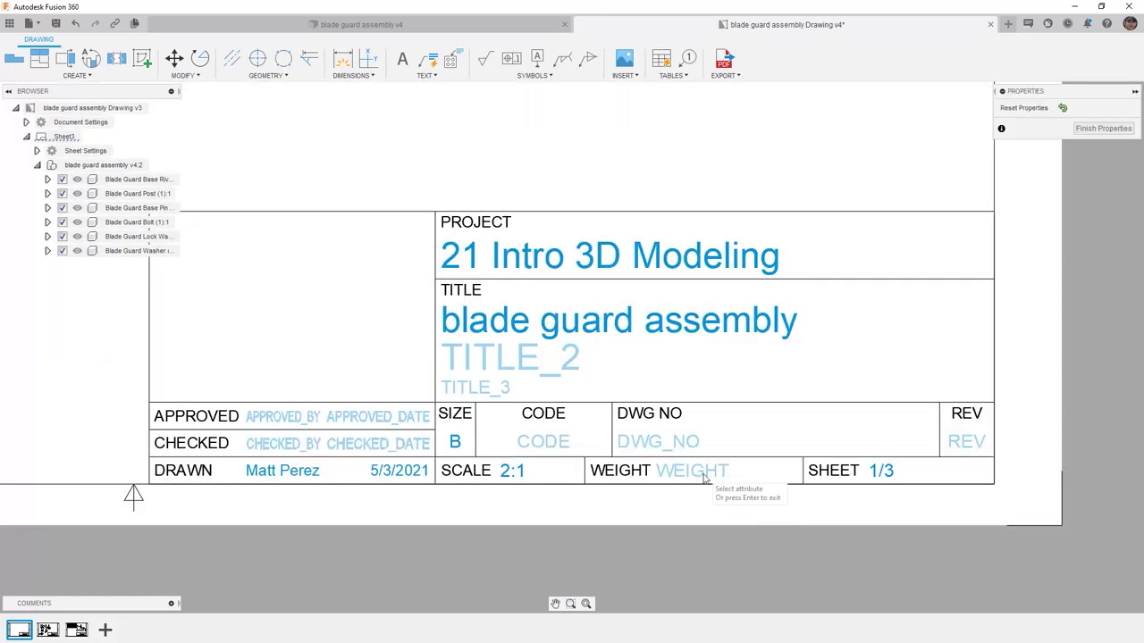
left_click(678, 443)
type("1001")
key("Return")
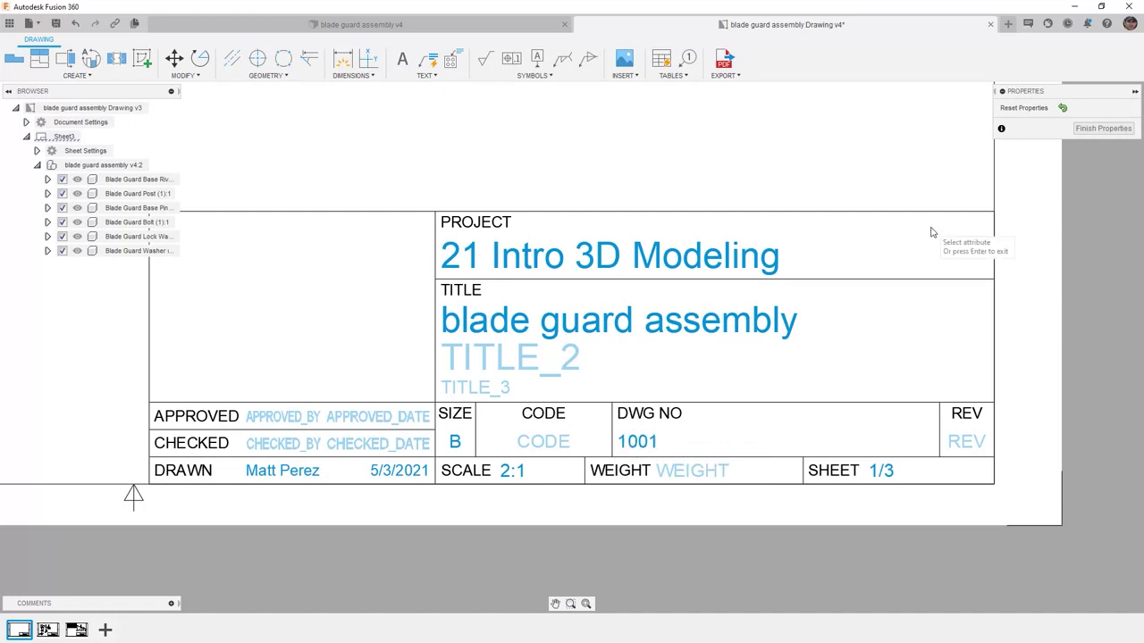
left_click(1104, 128)
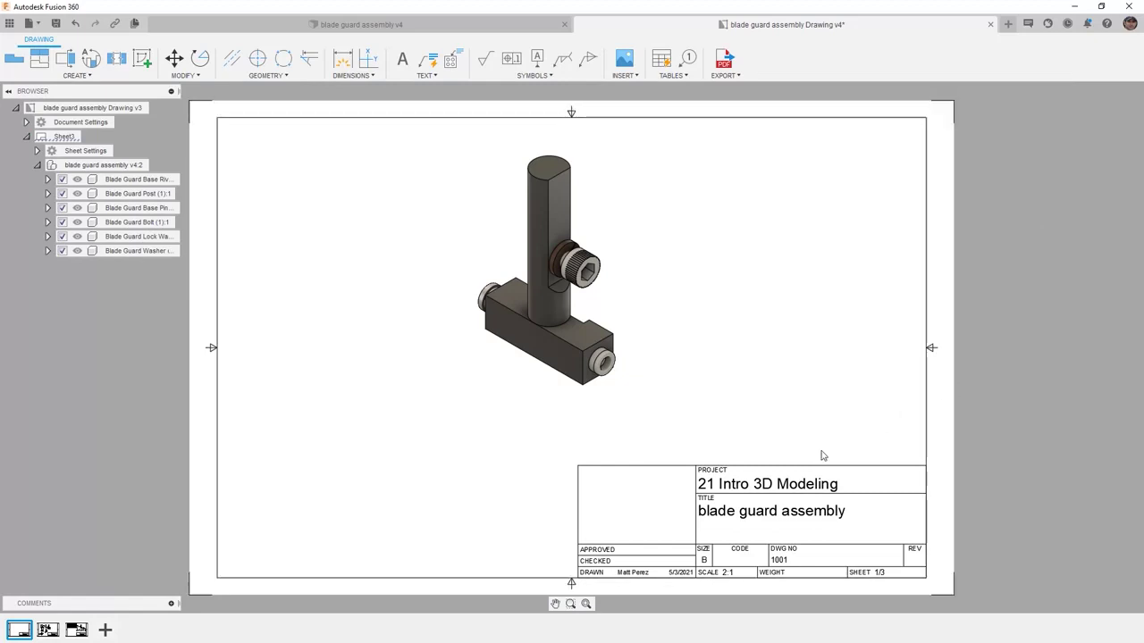
Create a new title block named ANSI_TITLEBLOCK 1 from the existing ANSI_TITLEBLOCK
left_click(787, 475)
right_click(788, 474)
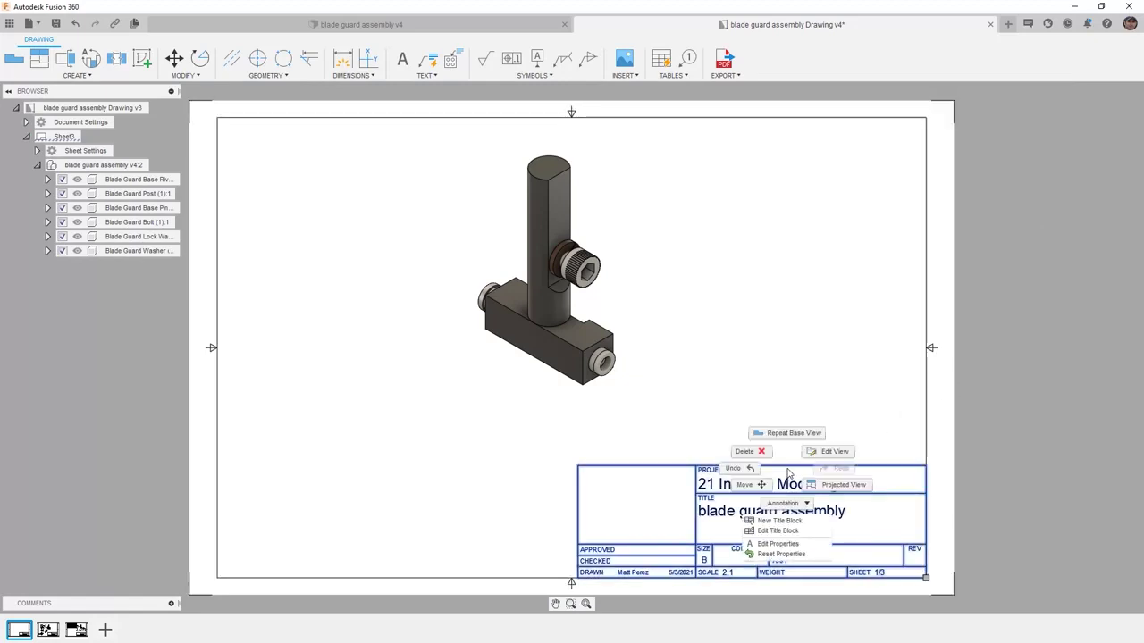
left_click(779, 531)
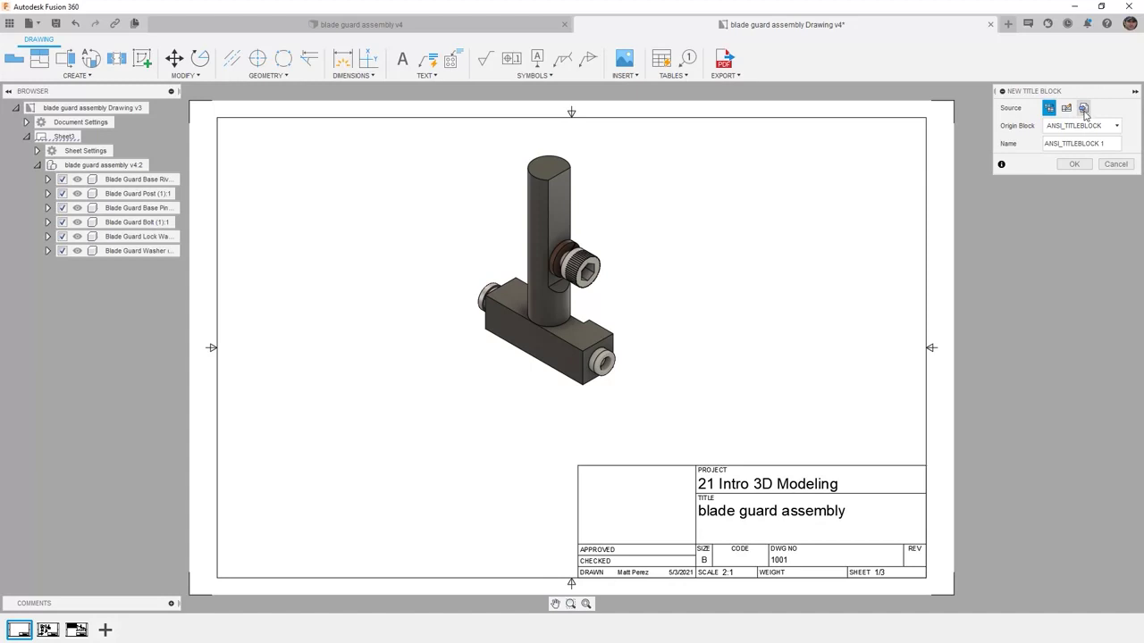
left_click(1076, 164)
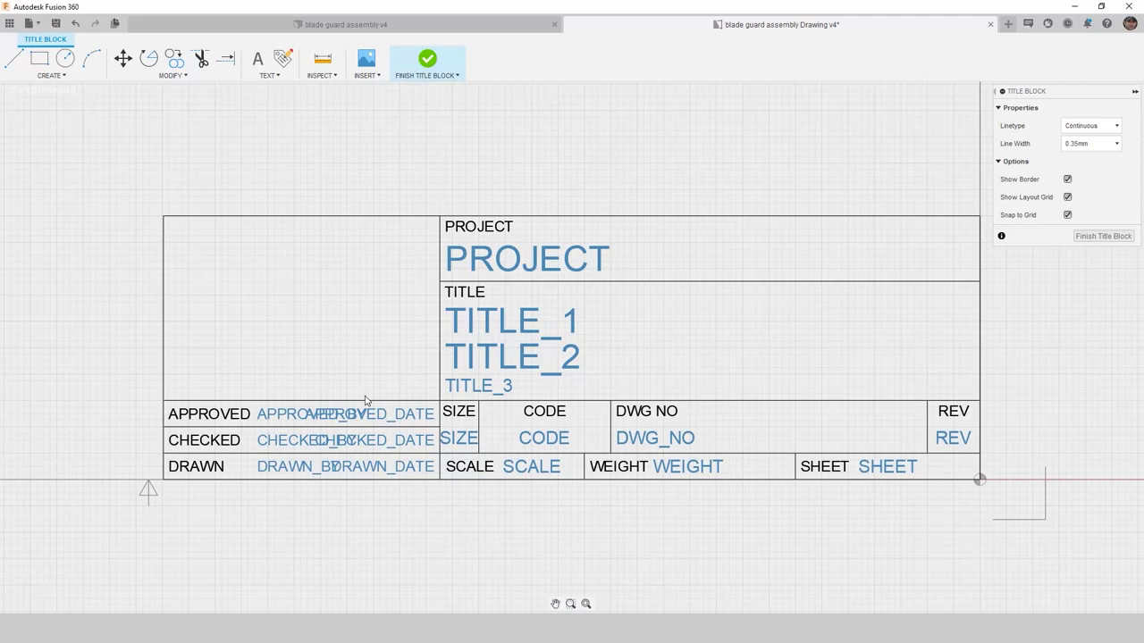
scroll(364, 399, "down", 2)
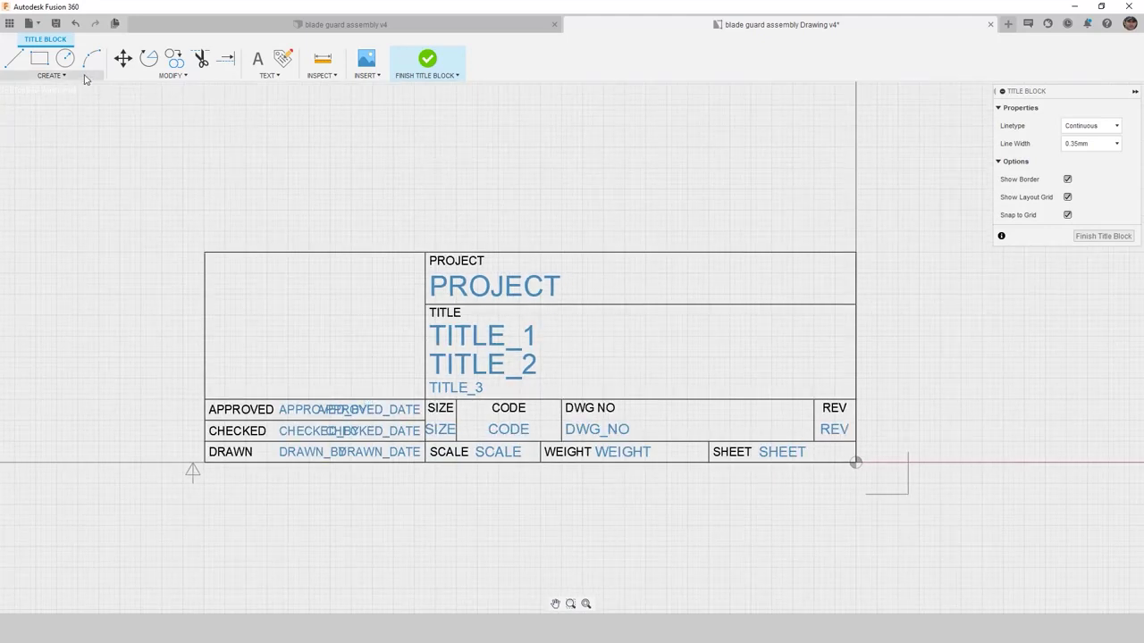
left_click(201, 59)
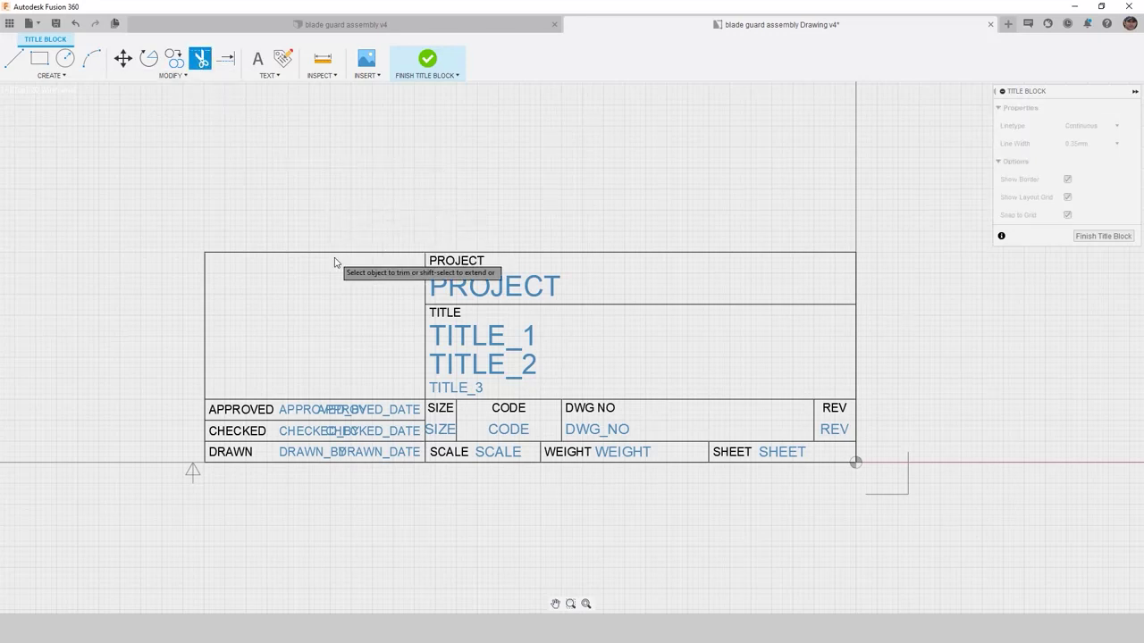
left_click(335, 254)
left_click(206, 277)
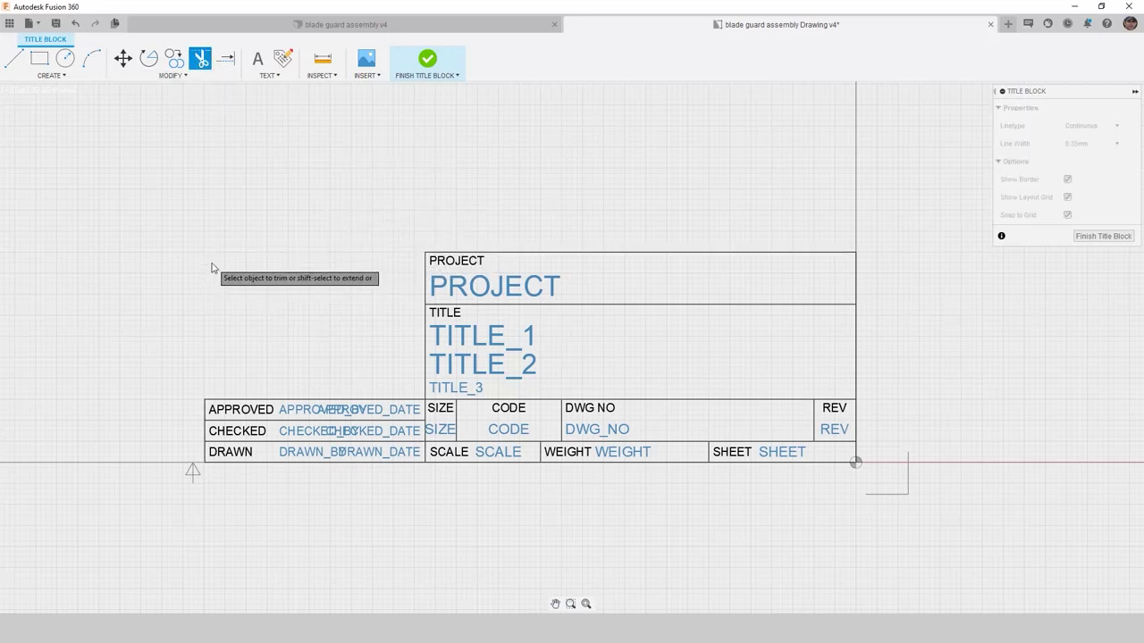
left_click(269, 400)
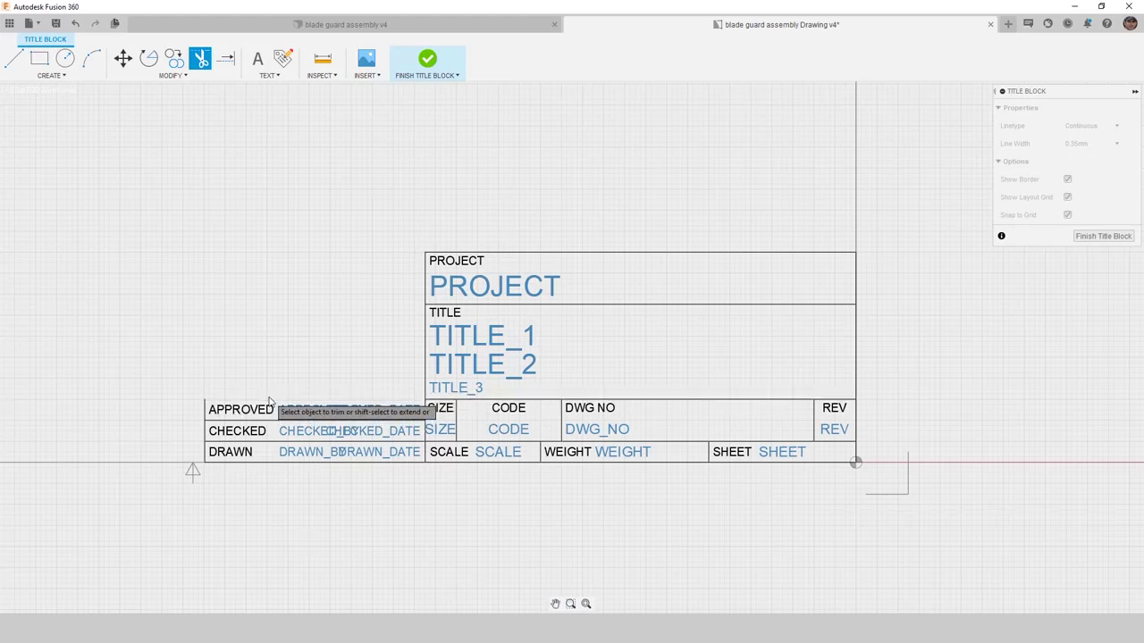
left_click(205, 411)
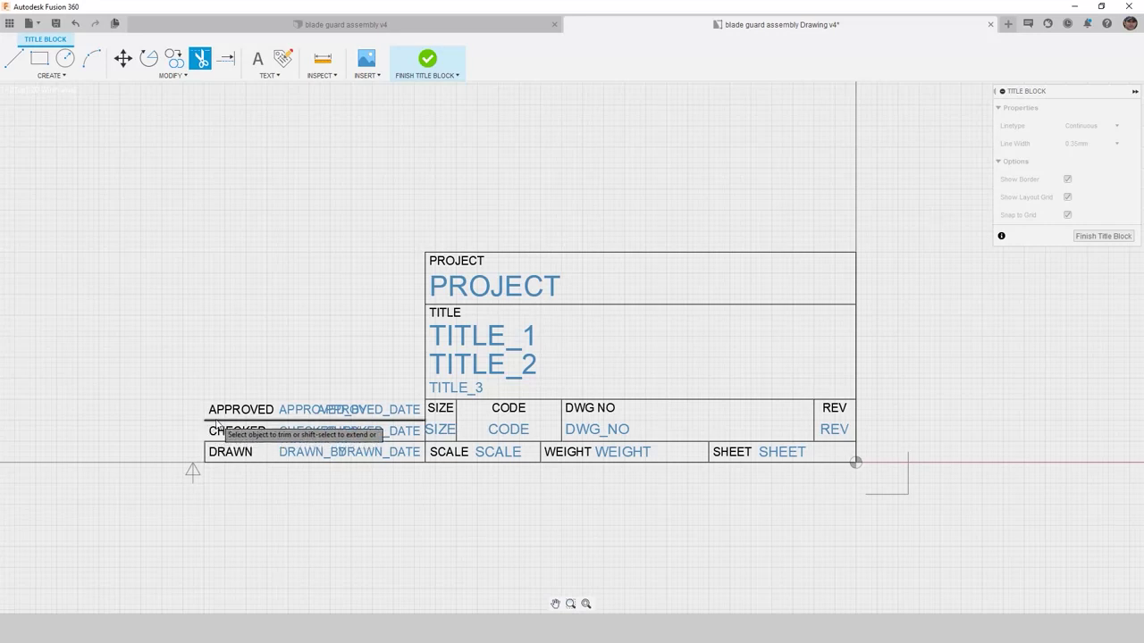
left_click(205, 430)
left_click(206, 451)
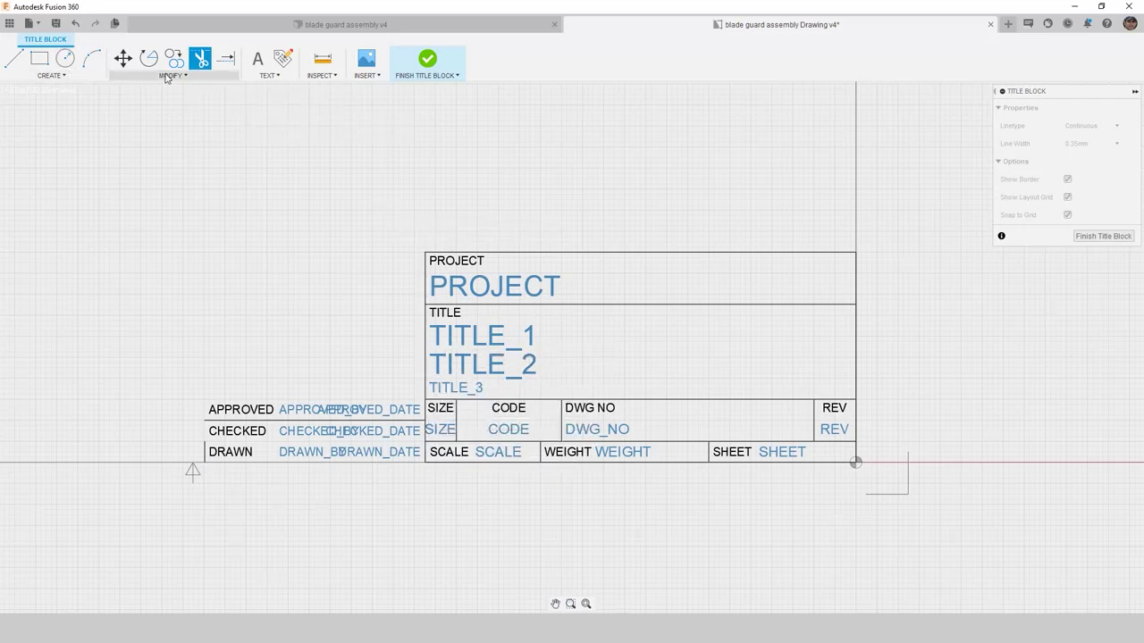
key("Escape")
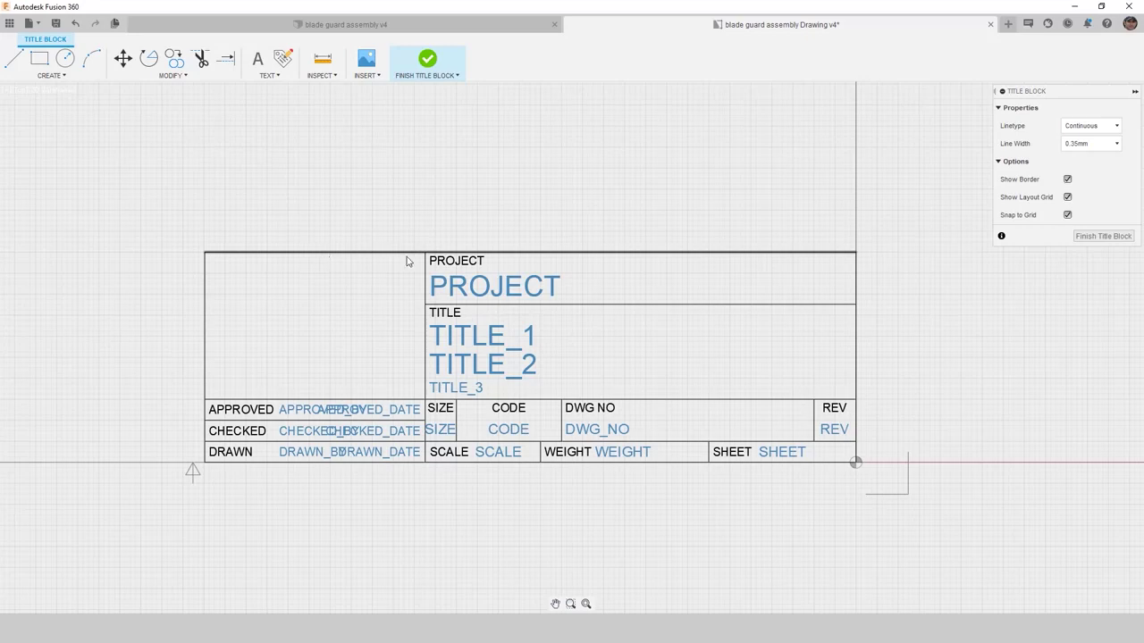
Trim away the upper and outer edges of the empty cell beside the PROJECT and TITLE cells
left_click(201, 58)
left_click(349, 255)
left_click(205, 283)
right_click(290, 327)
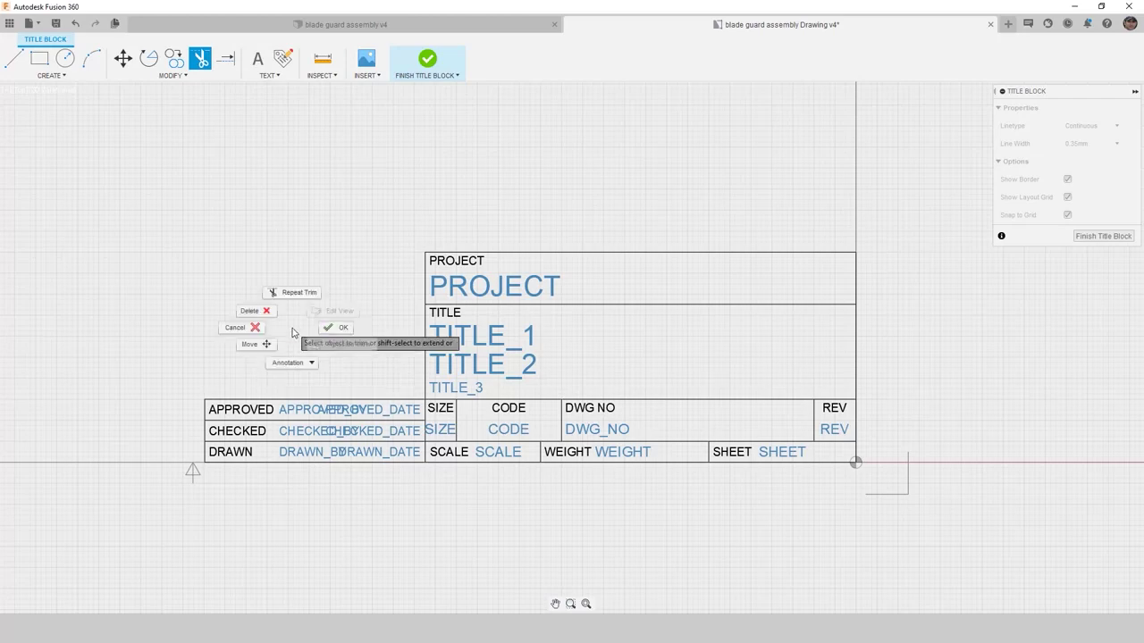
left_click(338, 328)
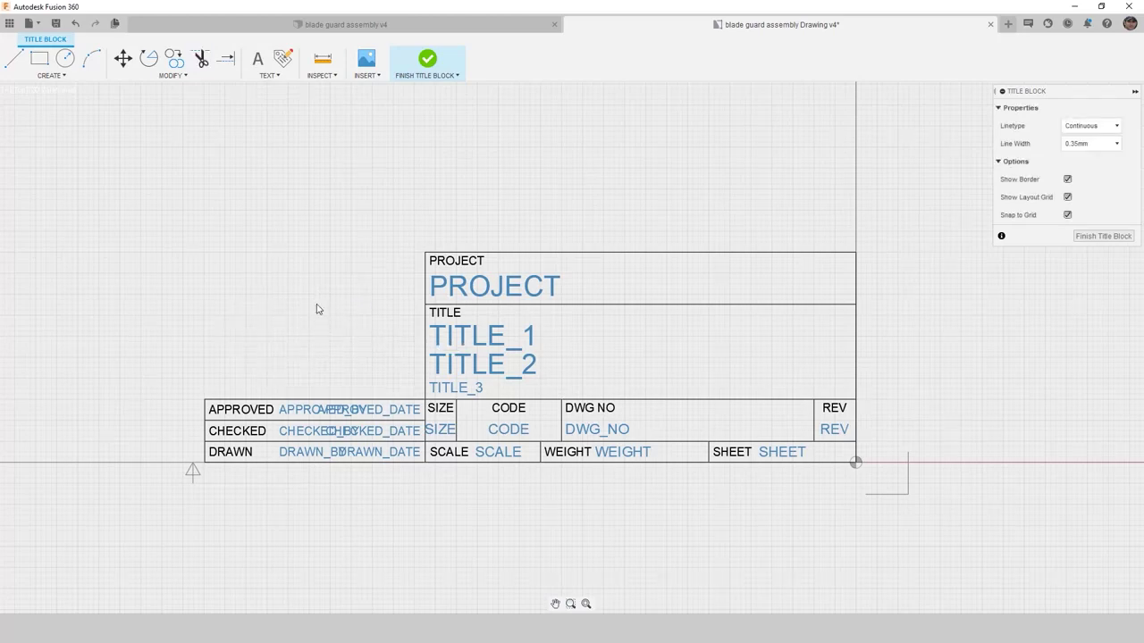
Delete the three horizontal lines that separate the title area and the APPROVED, CHECKED and DRAWN rows
left_click(407, 400)
key("Delete")
left_click(413, 421)
key("Delete")
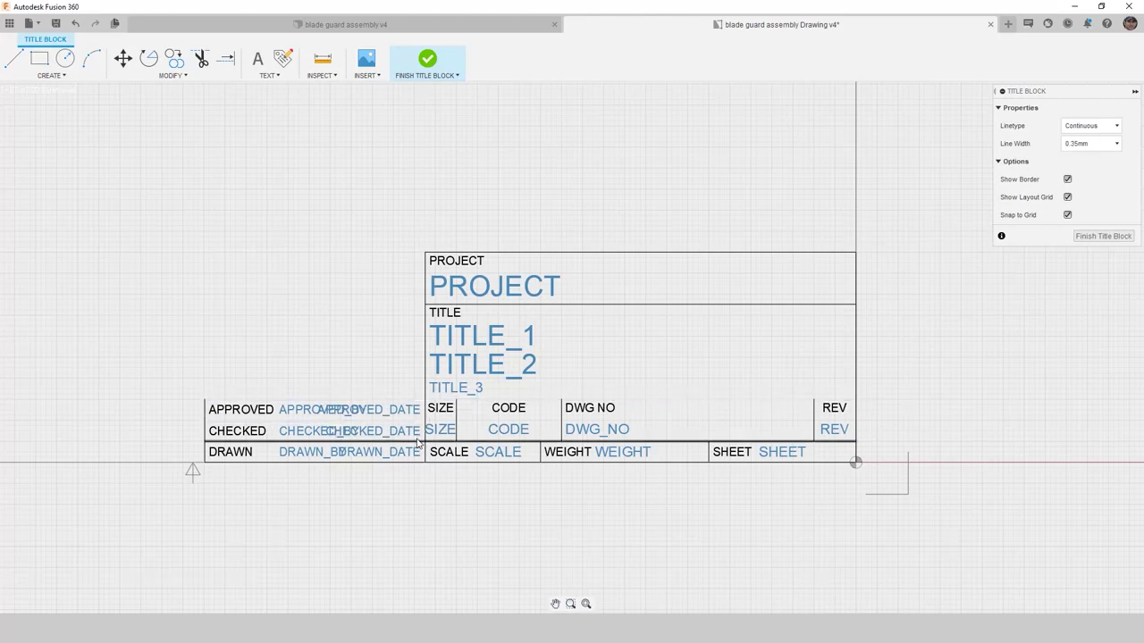
left_click(417, 442)
key("Delete")
Delete the APPROVED, CHECKED and DRAWN labels with their name and date attributes and the vertical line beside them
mouse_move(174, 358)
left_mouse_down()
mouse_move(378, 421)
mouse_move(416, 463)
left_mouse_up()
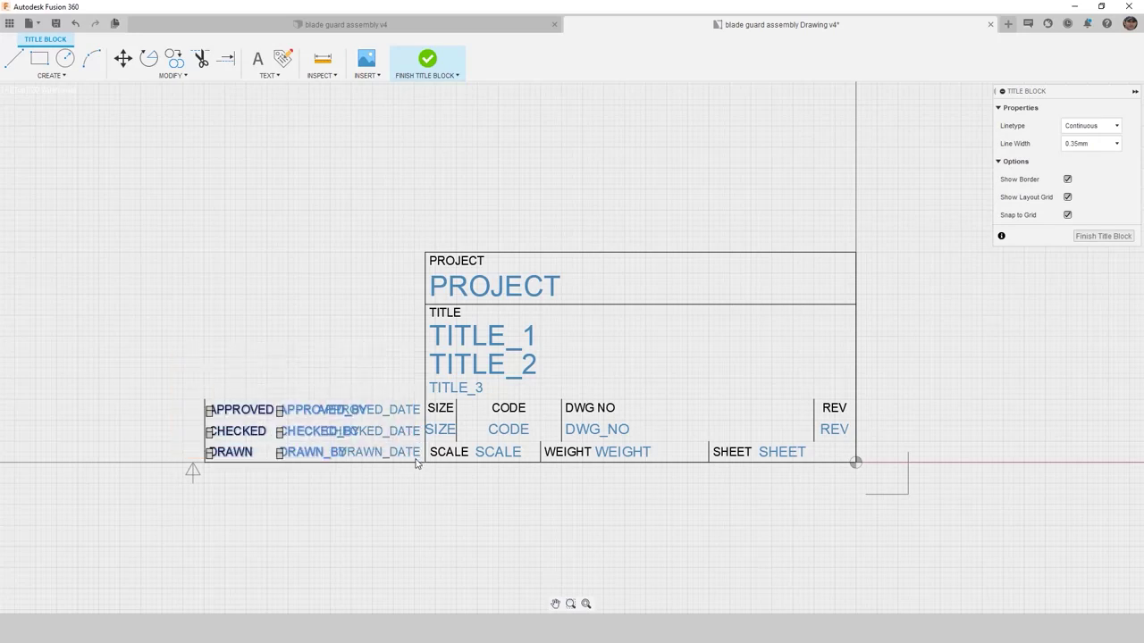
key("Delete")
left_click(205, 421)
key("Delete")
left_click_drag(312, 377, 427, 463)
key("Delete")
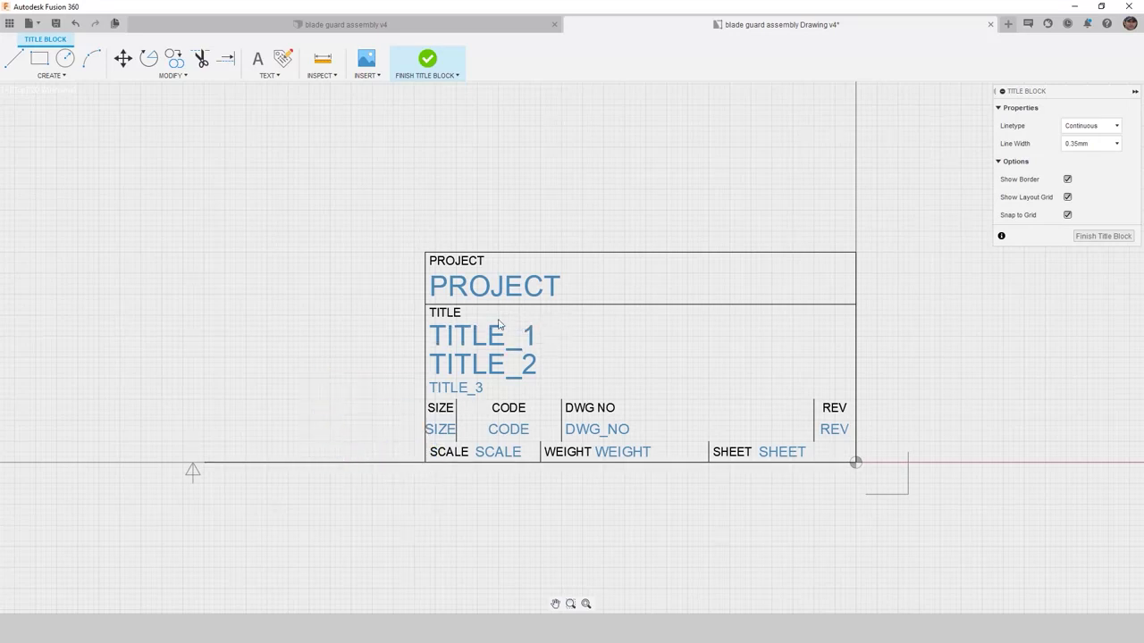
Delete the TITLE label and the TITLE_1 and TITLE_2 attributes, keeping the block's vertical edge in place
left_click(444, 312)
key("Delete")
left_click_drag(427, 312, 407, 358)
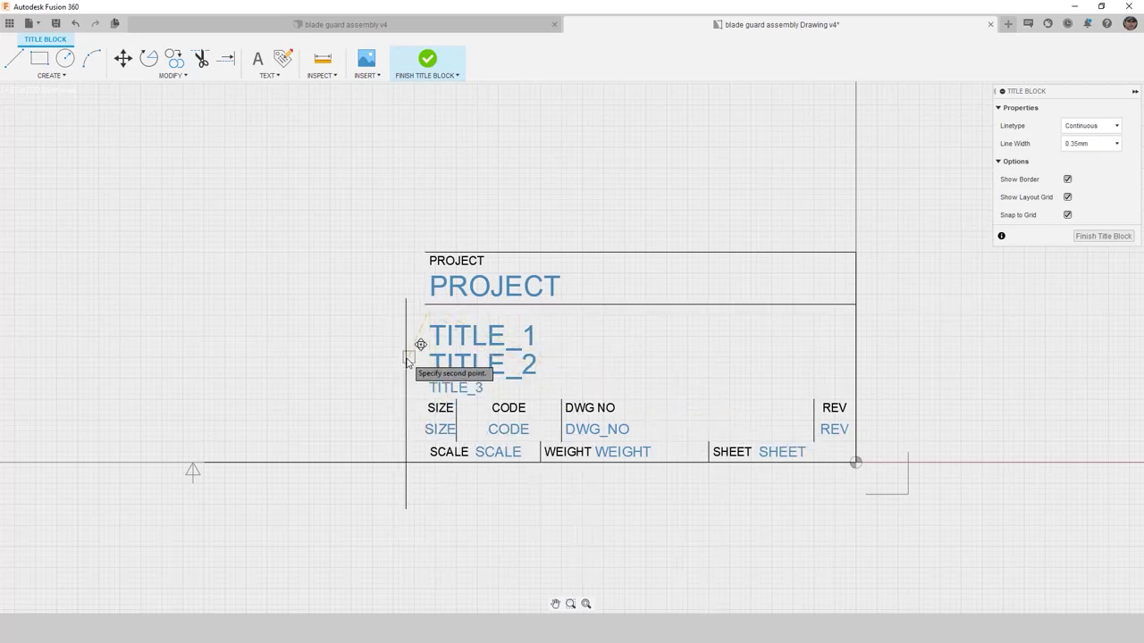
left_click(424, 310)
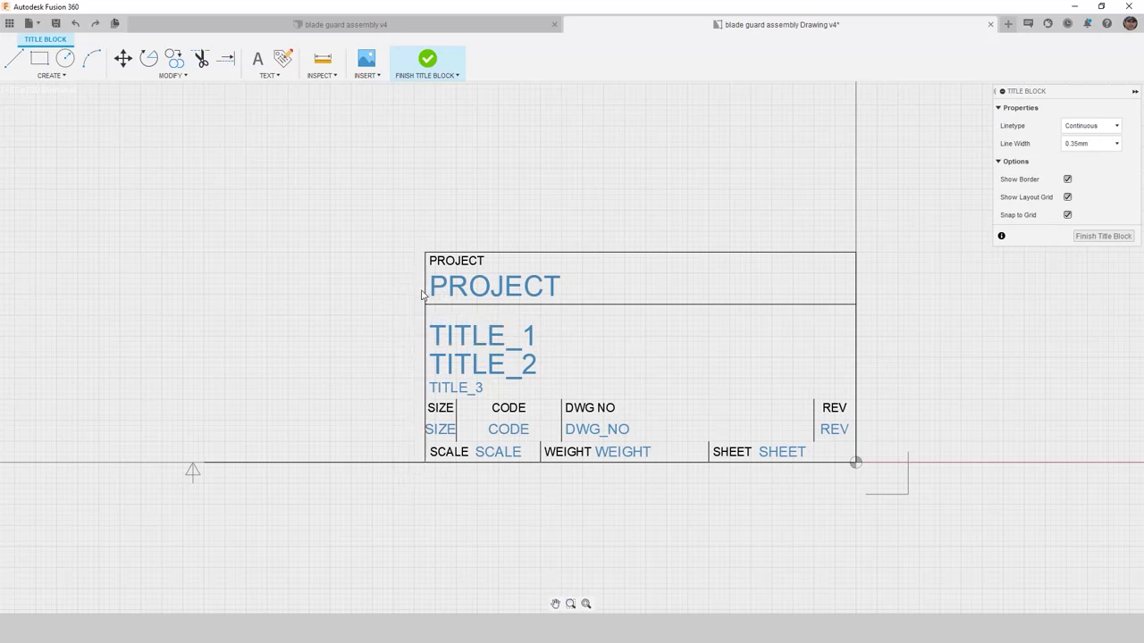
left_click(523, 333)
key("Delete")
left_click(527, 362)
key("Delete")
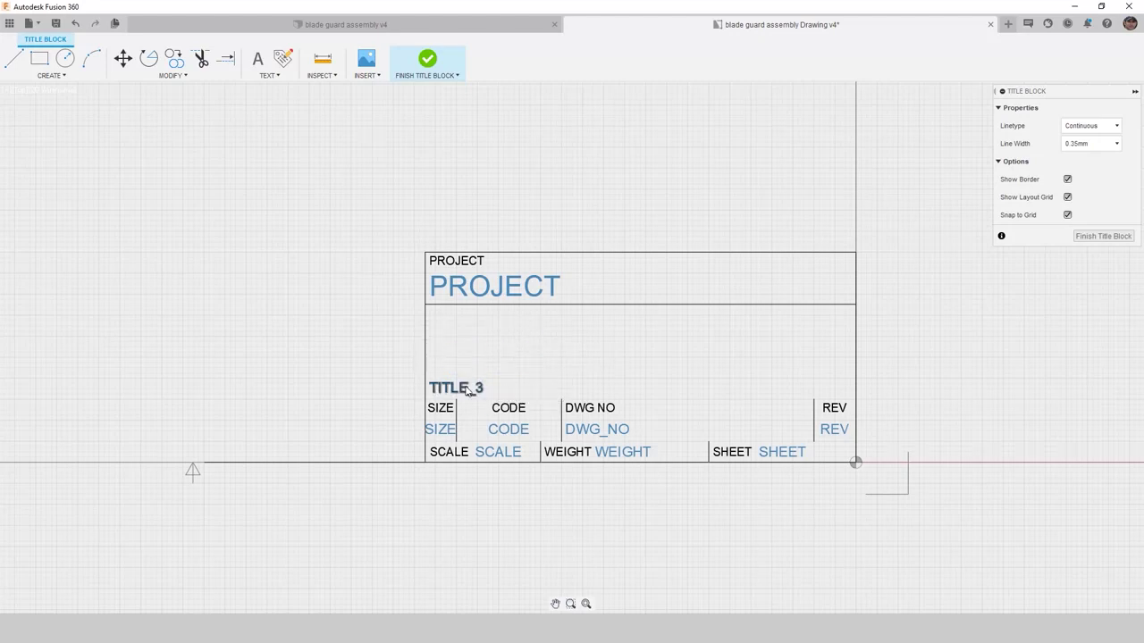
Delete the TITLE_3 attribute and the SIZE and CODE labels together with their attributes
left_click(447, 409)
key("Delete")
left_click(454, 389)
key("Delete")
left_click(509, 408)
key("Delete")
left_click(514, 433)
key("Delete")
left_click(439, 428)
key("Delete")
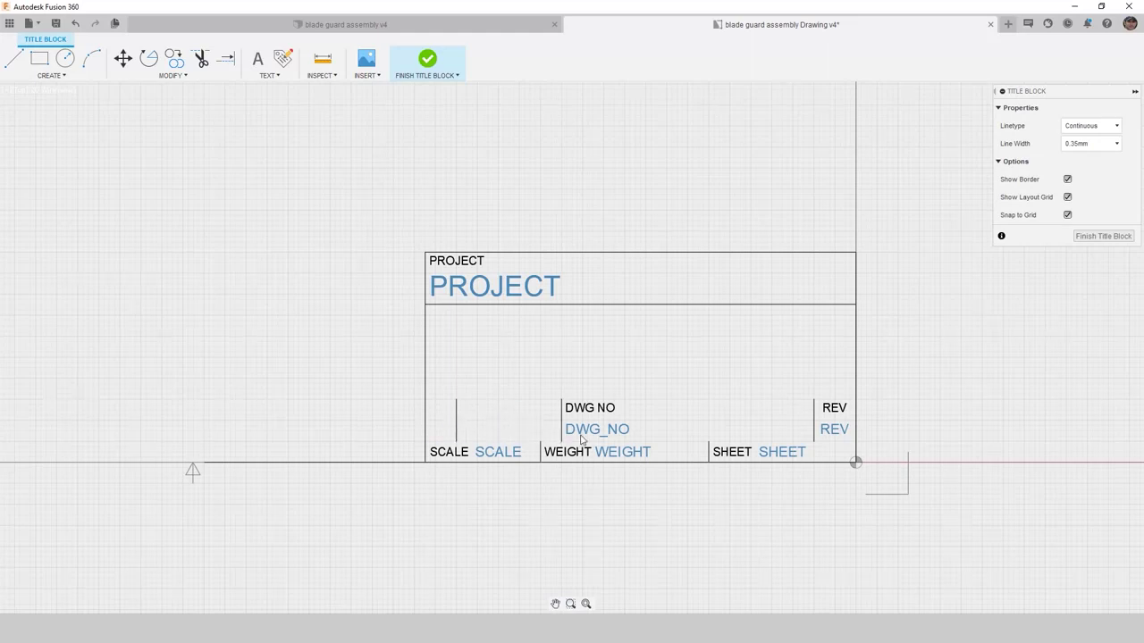
Delete the DWG NO and REV labels together with their attributes
left_click(591, 431)
key("Delete")
left_click(572, 407)
key("Delete")
left_click(831, 408)
key("Delete")
left_click(834, 430)
key("Delete")
Delete the SHEET and WEIGHT labels together with their attributes
left_click(782, 452)
key("Delete")
left_click(724, 451)
key("Delete")
left_click(617, 452)
key("Delete")
left_click(576, 452)
key("Delete")
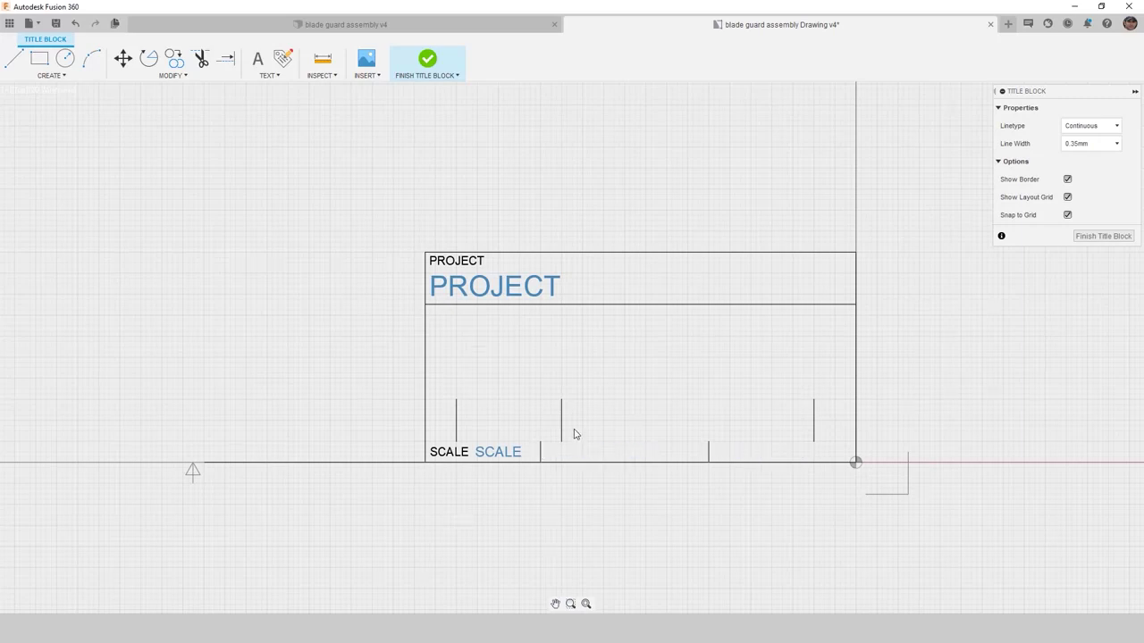
Delete the SCALE label and attribute and the remaining short vertical divider lines inside the title block
left_click(562, 428)
key("Delete")
key("Delete")
left_click(512, 452)
key("Delete")
left_click(461, 453)
key("Delete")
left_click(458, 429)
key("Delete")
key("Delete")
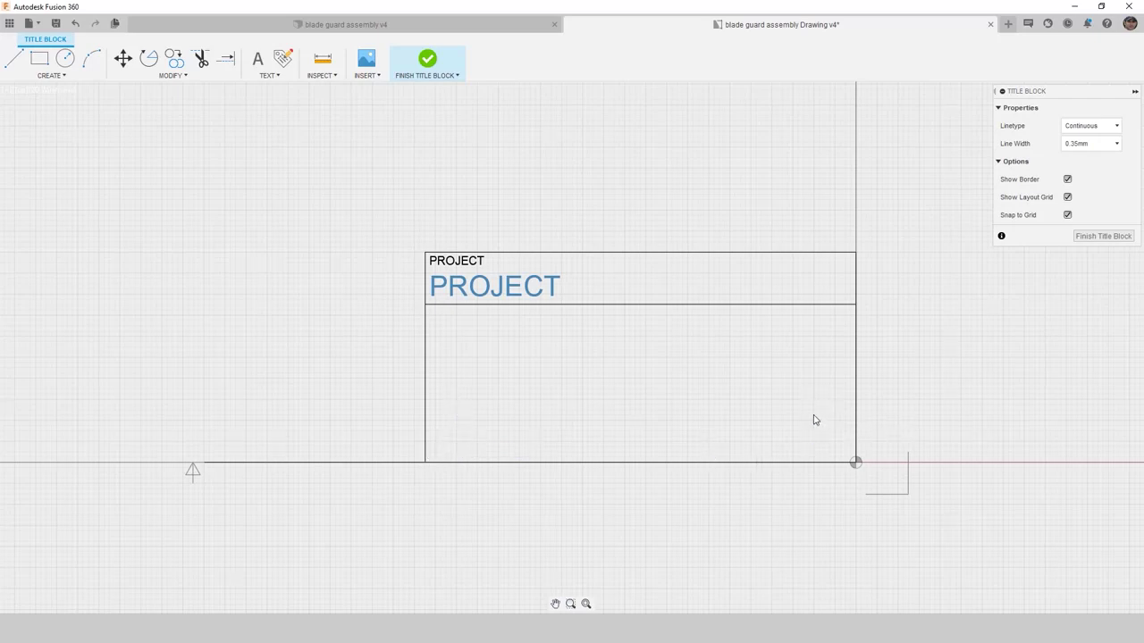
Move the horizontal line beneath the PROJECT text down into the empty area and delete it
left_click(528, 306)
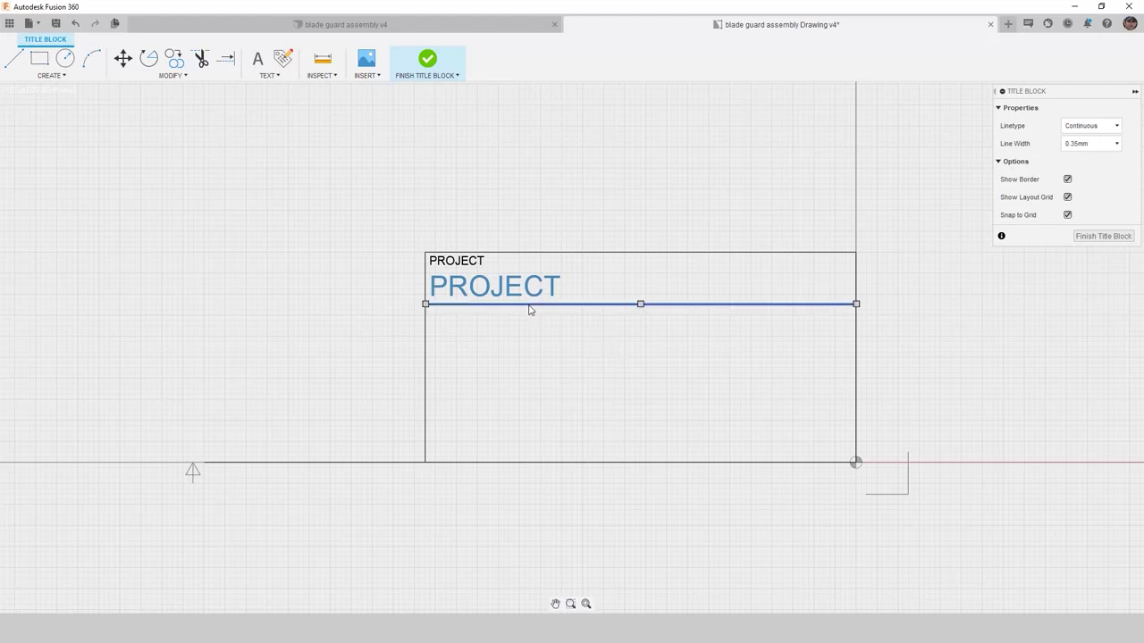
key("m")
left_click(607, 362)
left_click(598, 431)
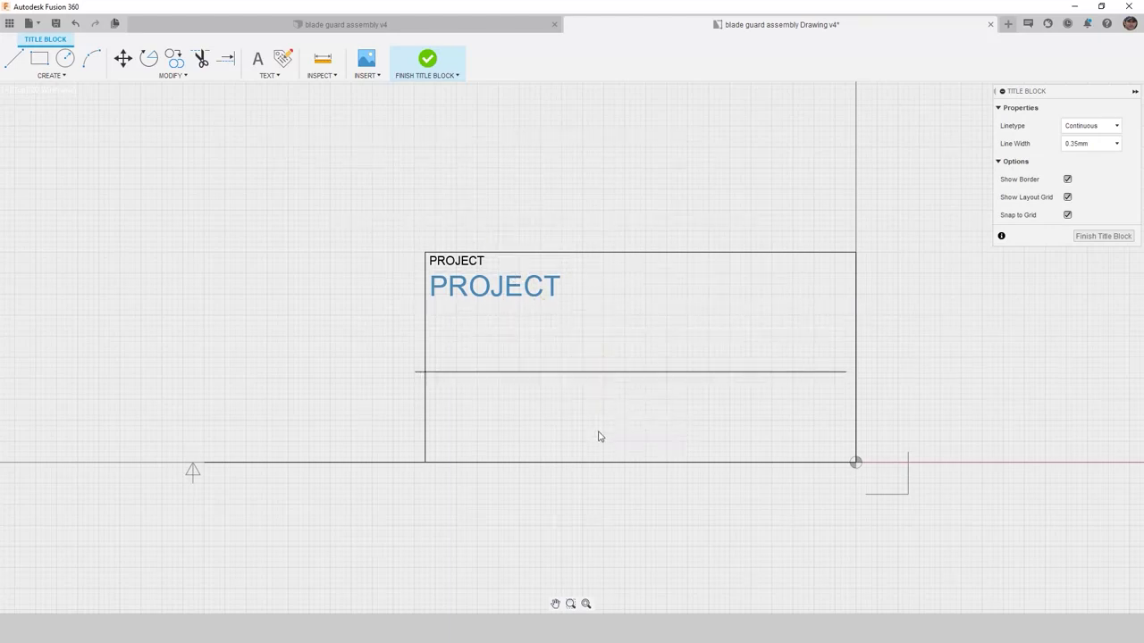
left_click(577, 372)
key("Delete")
Move the PROJECT attribute and label down to the block's bottom edge, and lower the top border line to just above them
left_click(492, 297)
left_click_drag(486, 291, 489, 449)
left_click_drag(470, 257, 473, 425)
left_click(498, 253)
left_click_drag(498, 253, 499, 408)
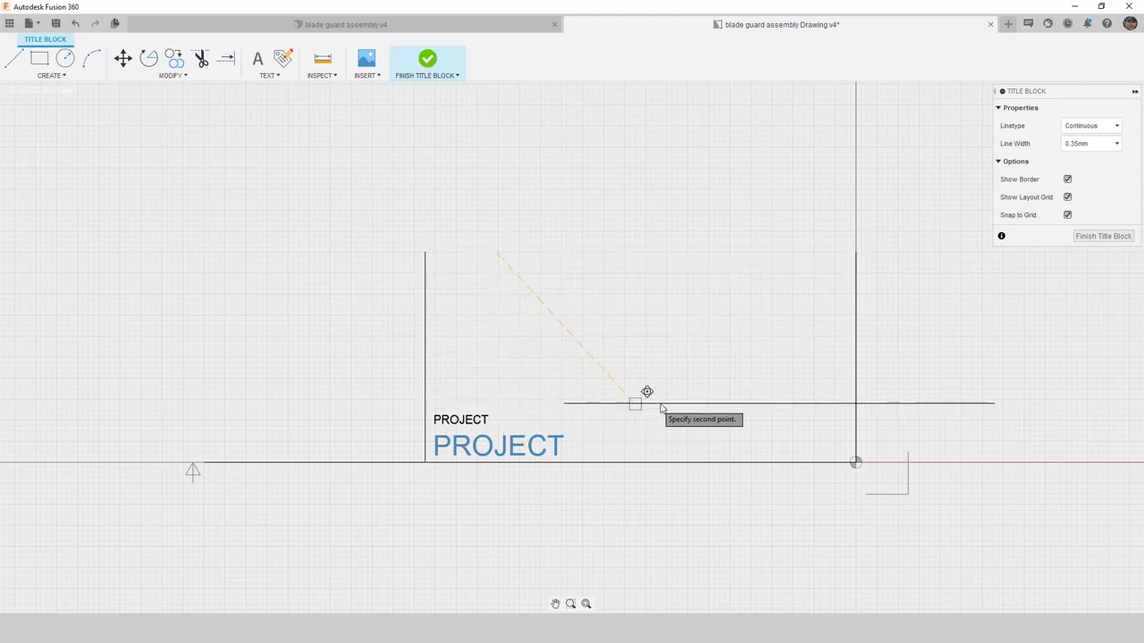
left_click(766, 408)
Move the PROJECT label and the PROJECT attribute across to the sheet border's lower corner, beneath the horizontal line
left_click(477, 423)
left_click(730, 421)
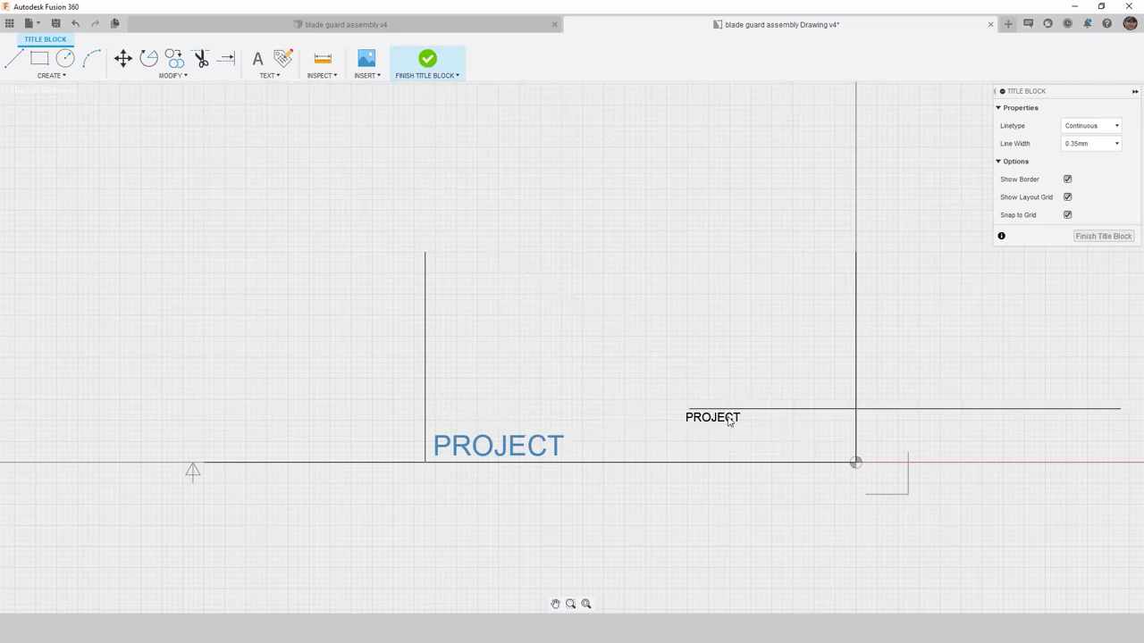
left_click(533, 441)
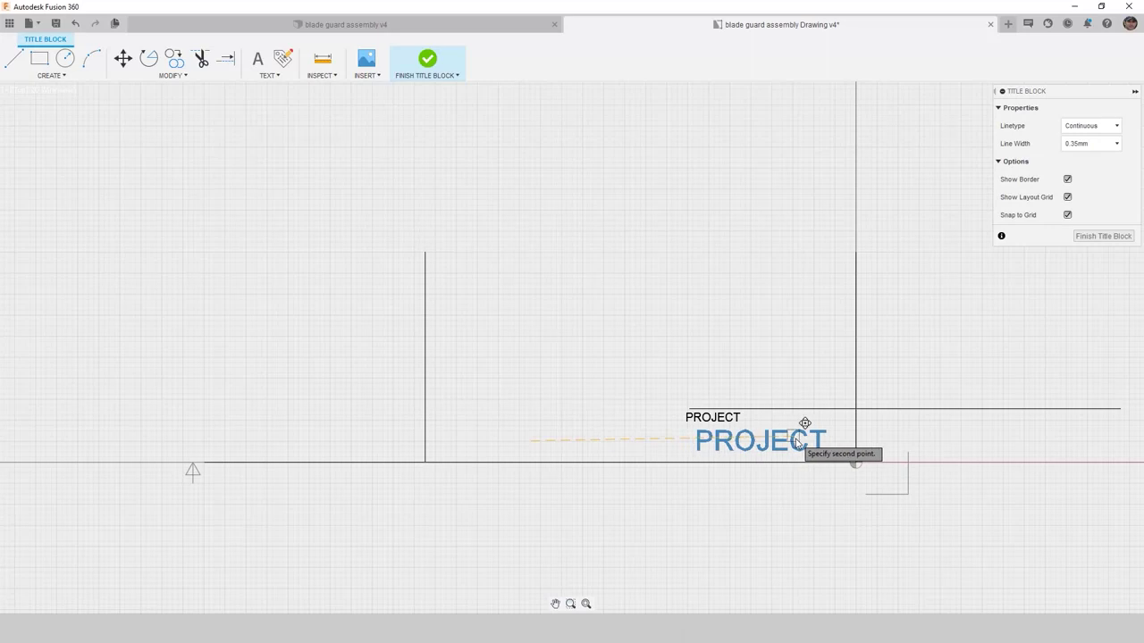
left_click(790, 446)
Move the remaining vertical line to the start of the PROJECT text and shift the label and attribute just inside it
left_click(428, 302)
left_click(699, 382)
left_click(717, 417)
left_click(730, 422)
left_click(733, 439)
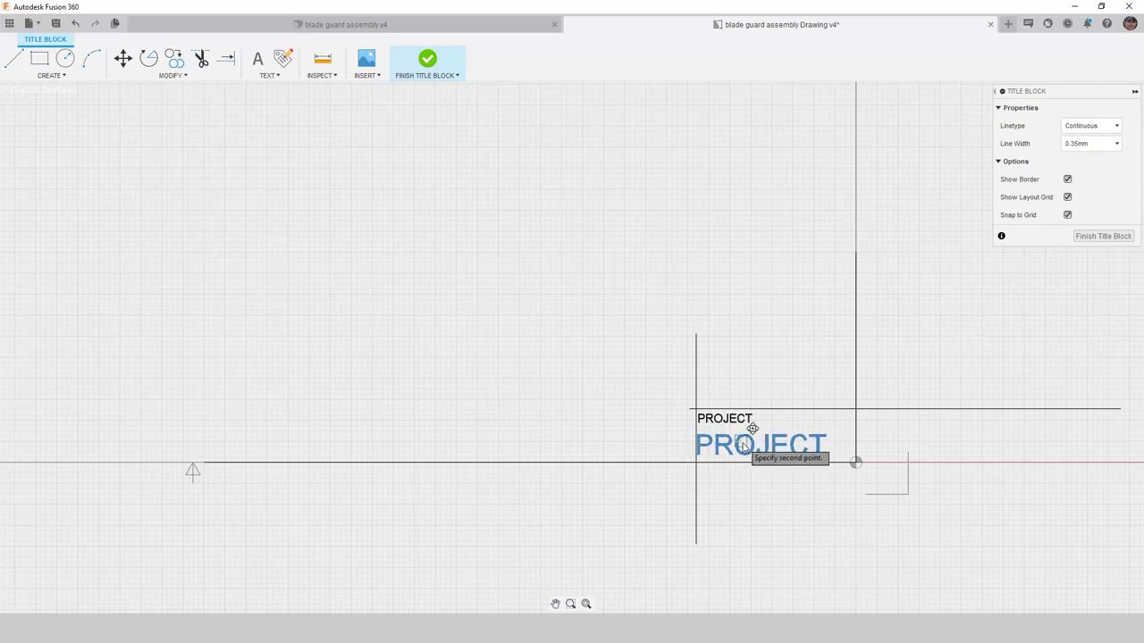
left_click(741, 444)
Trim the overhanging ends of the vertical and horizontal lines around the PROJECT text, and finish the title block
left_click(201, 58)
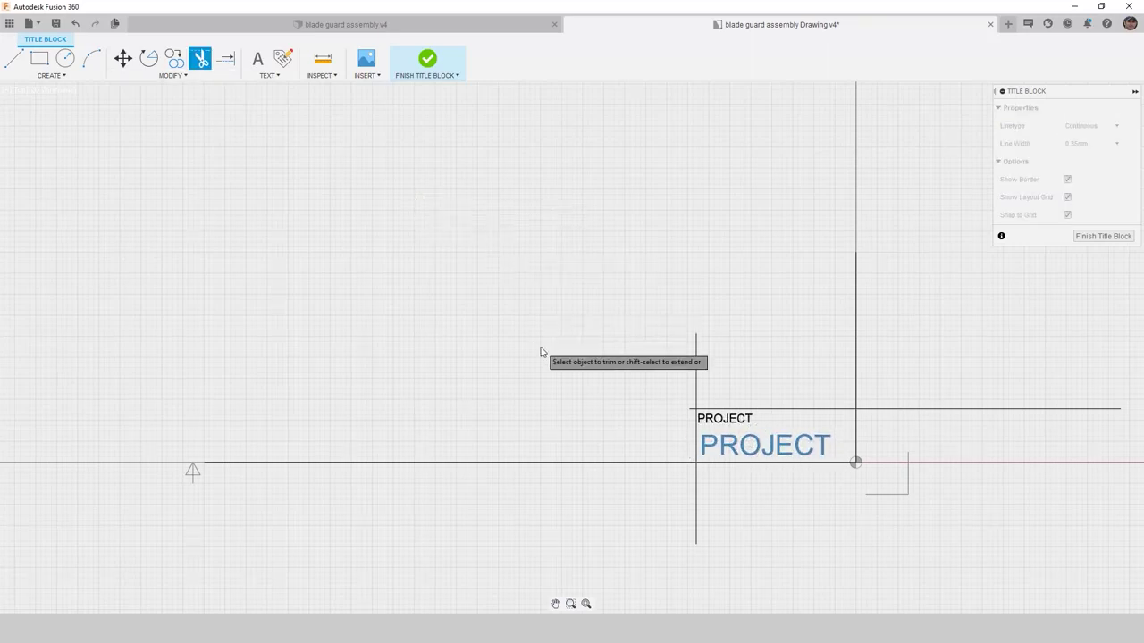
left_click(697, 390)
left_click(695, 478)
scroll(699, 429, "up", 1)
scroll(698, 435, "up", 1)
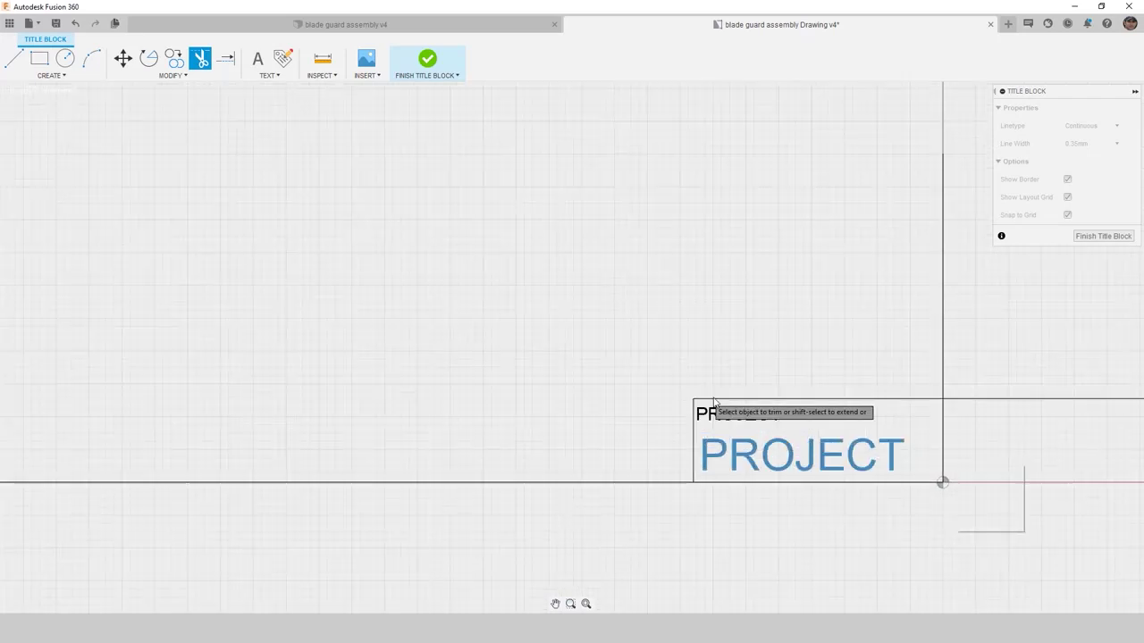
scroll(462, 316, "down", 2)
right_click(463, 316)
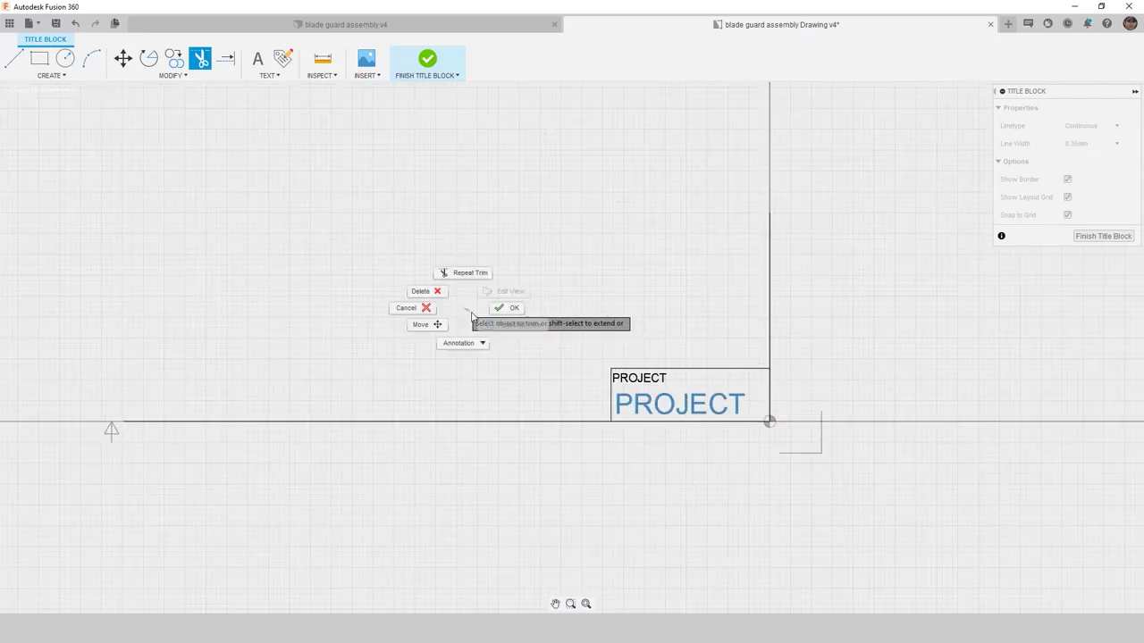
left_click(499, 313)
scroll(531, 337, "down", 5)
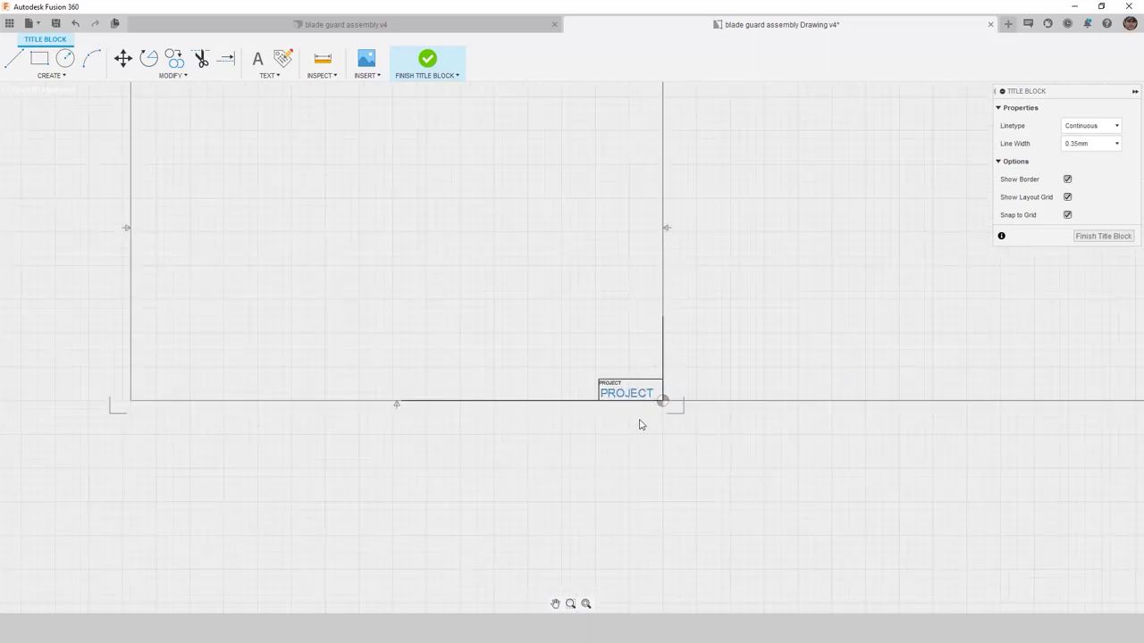
left_click(1114, 237)
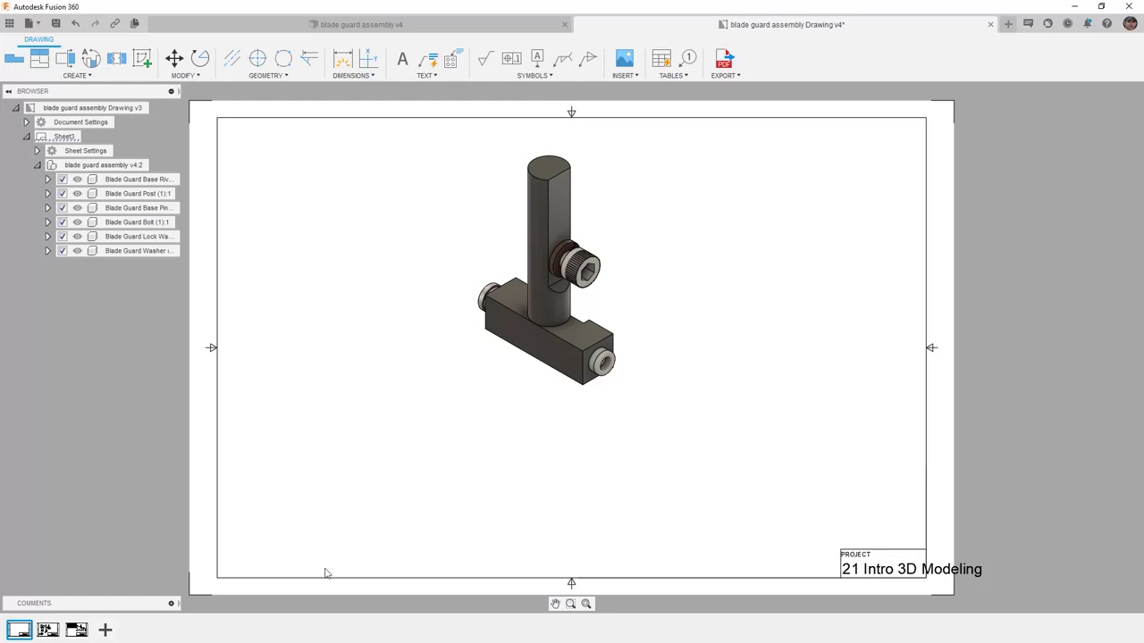
Check the other two drawing sheets, return to the shaded assembly sheet, and save the drawing with the version description User Saved
left_click(47, 630)
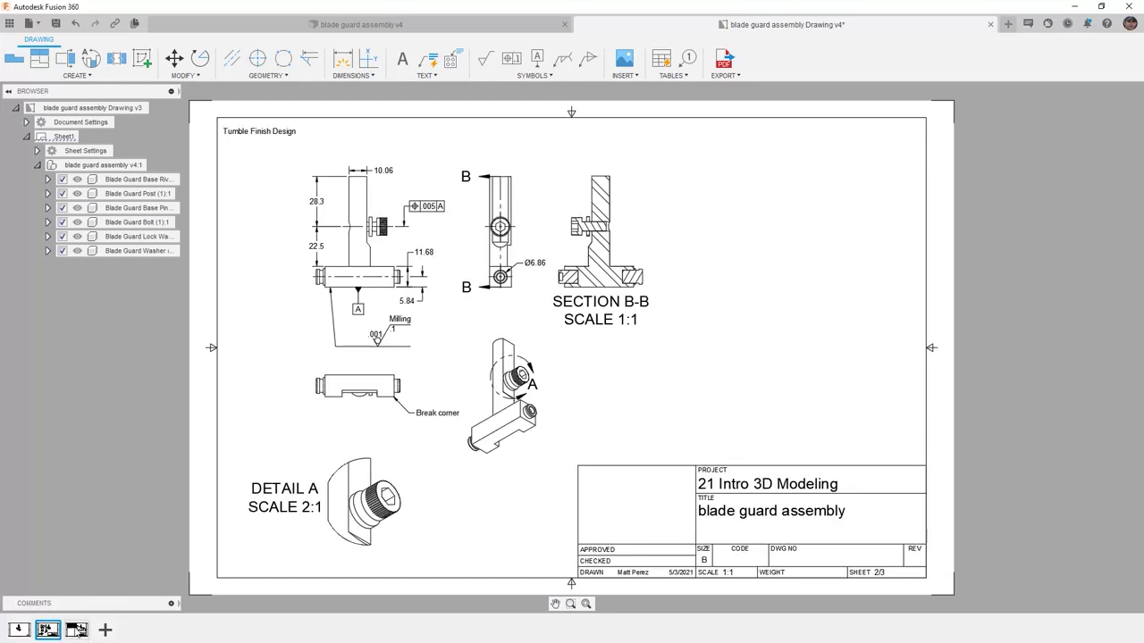
left_click(78, 630)
left_click(48, 629)
left_click(19, 630)
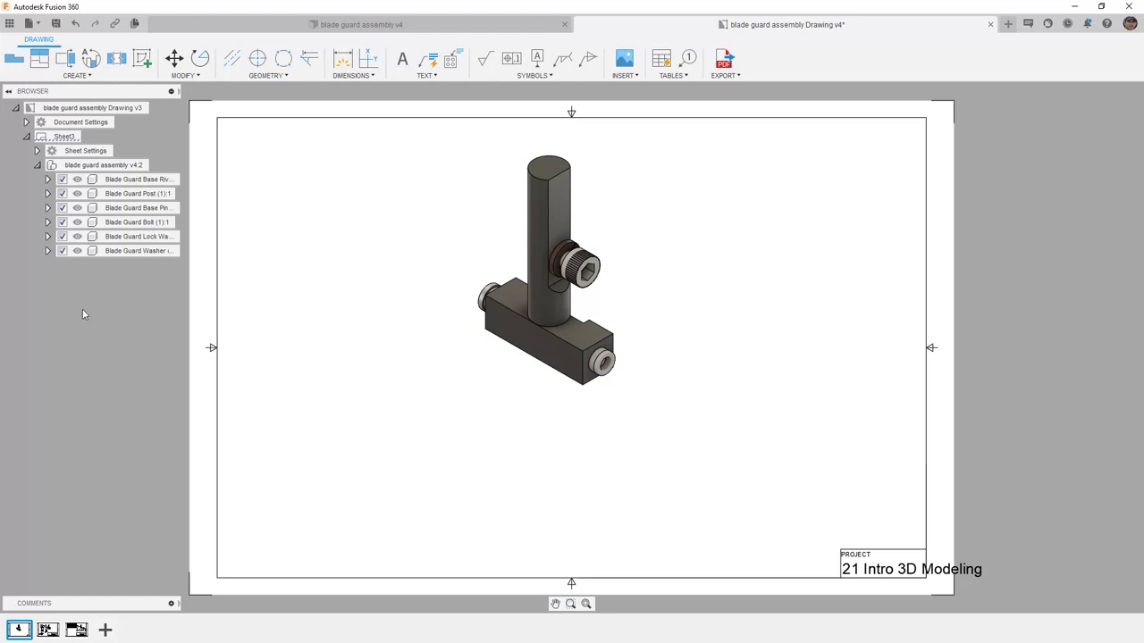
left_click(56, 26)
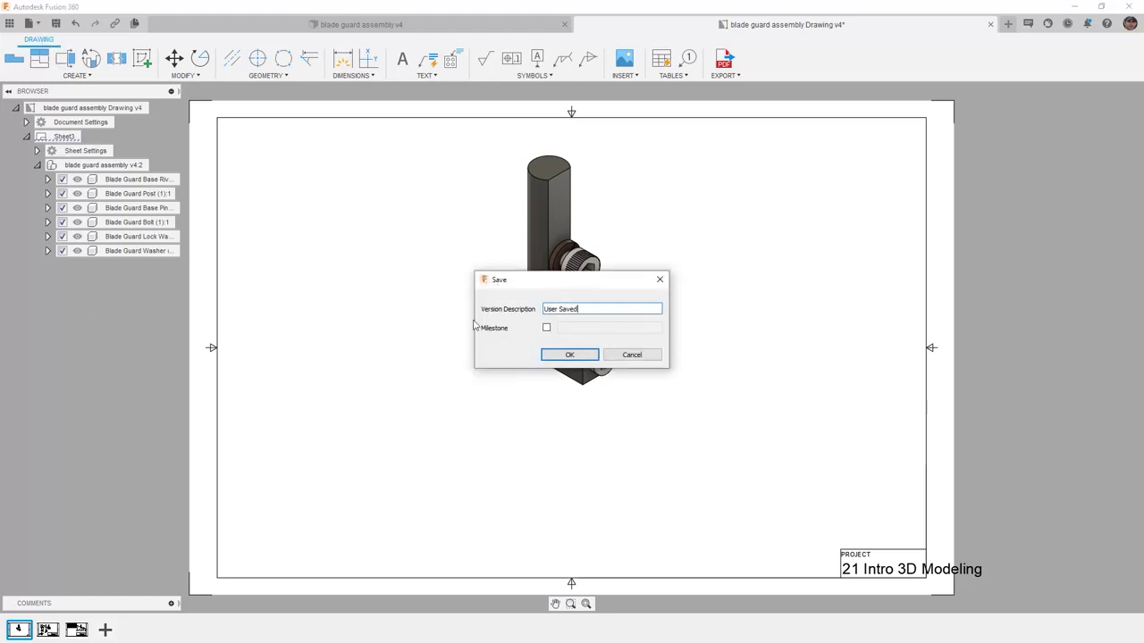
left_click(565, 354)
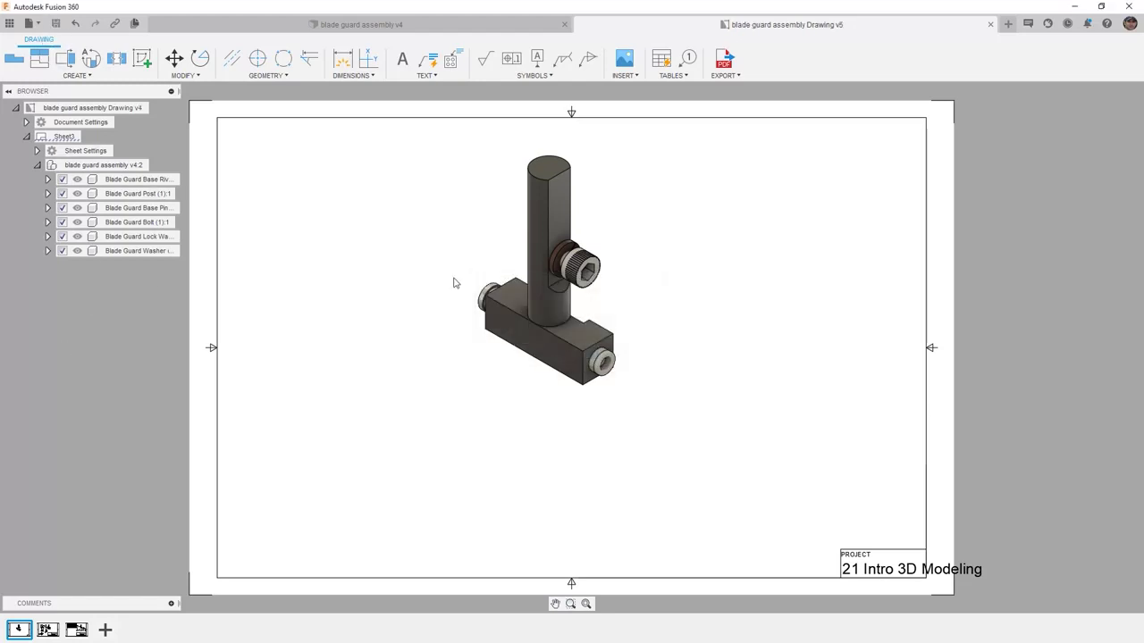
Export all sheets as the PDF "blade guard assembly Drawing v5" in the Saves folder, with Open PDF and Lineweights enabled
left_click(725, 75)
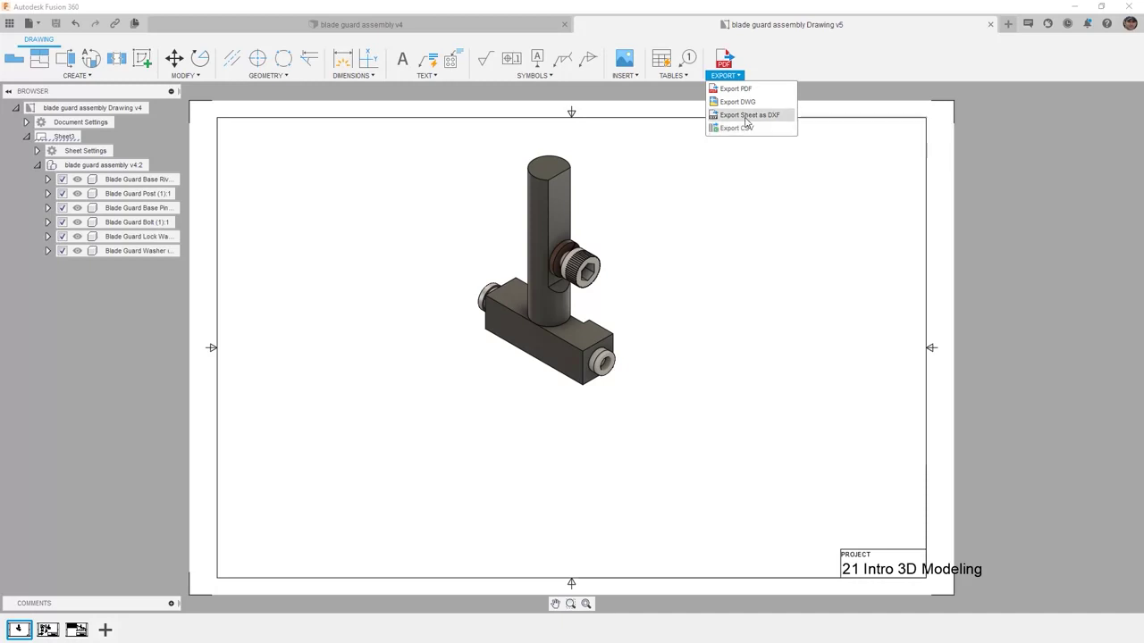
left_click(742, 90)
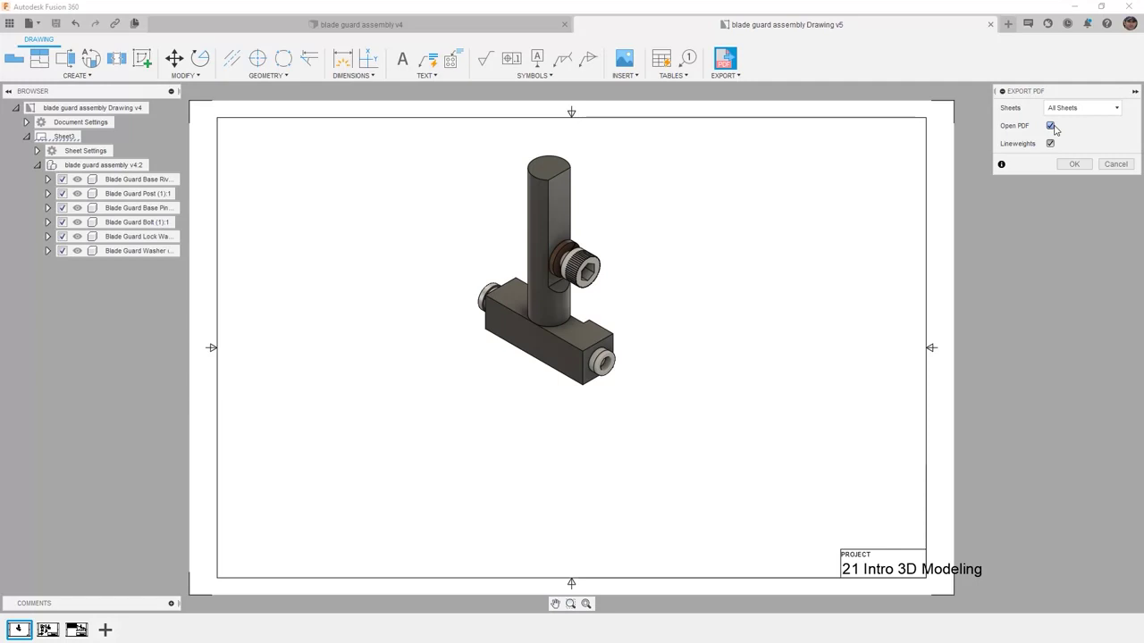
left_click(1075, 164)
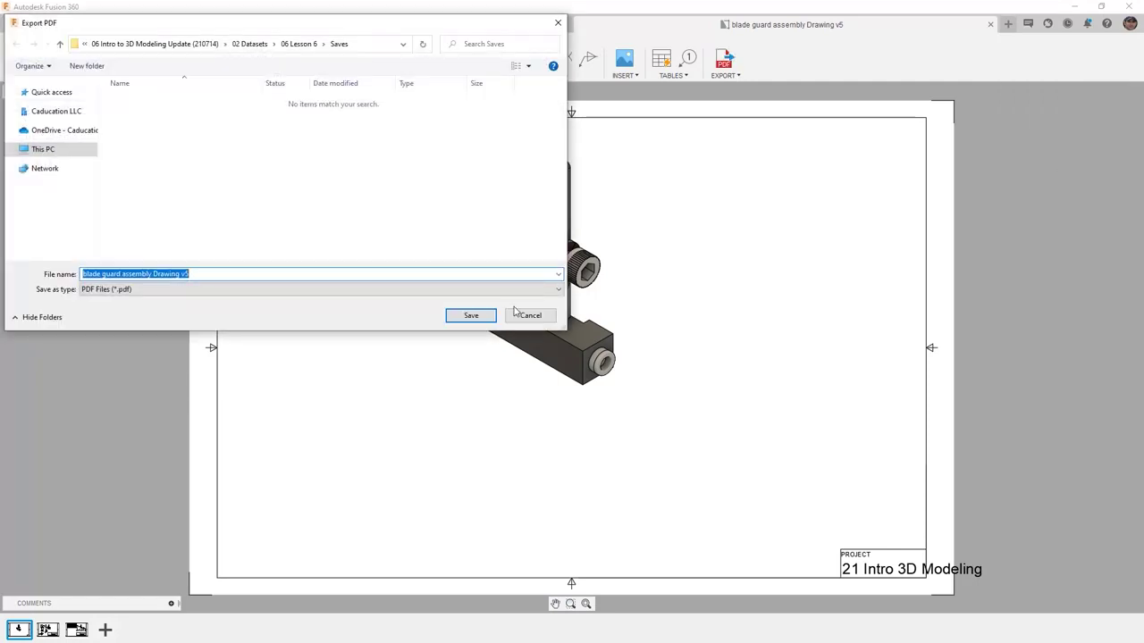
left_click(472, 316)
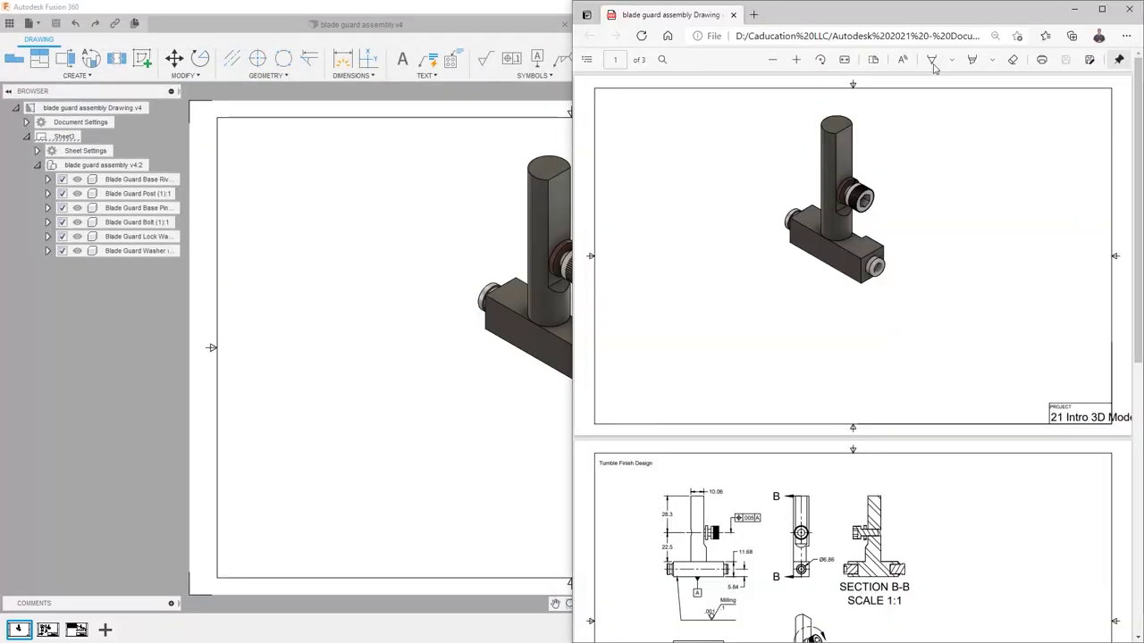
Examine all three pages of the exported PDF at full window size, and close it
left_click(1101, 8)
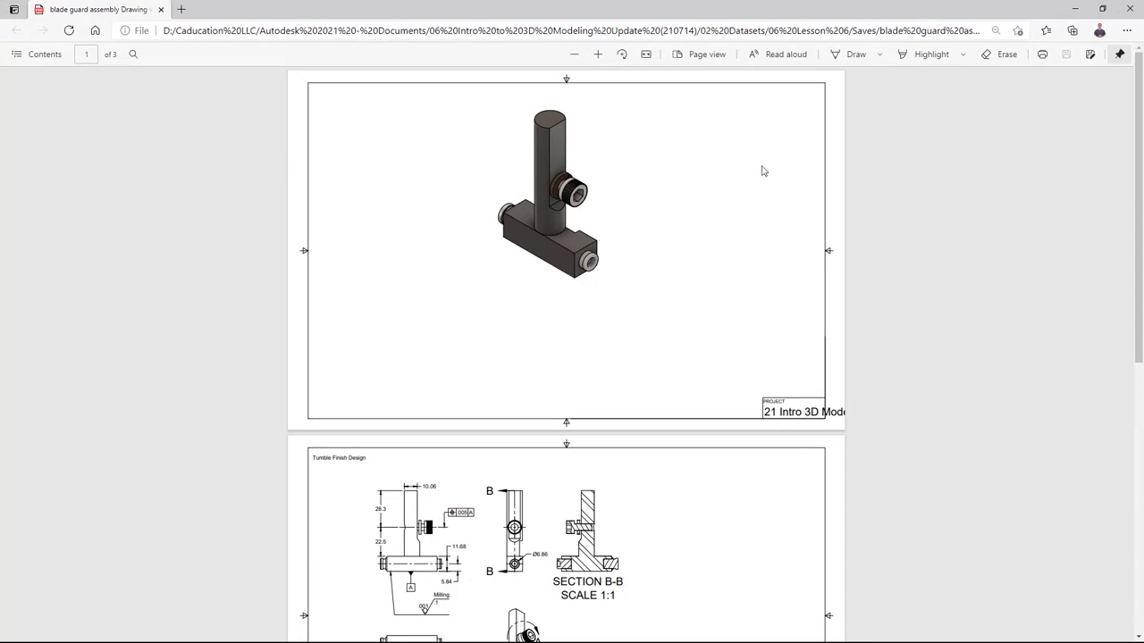
scroll(762, 171, "down", 4)
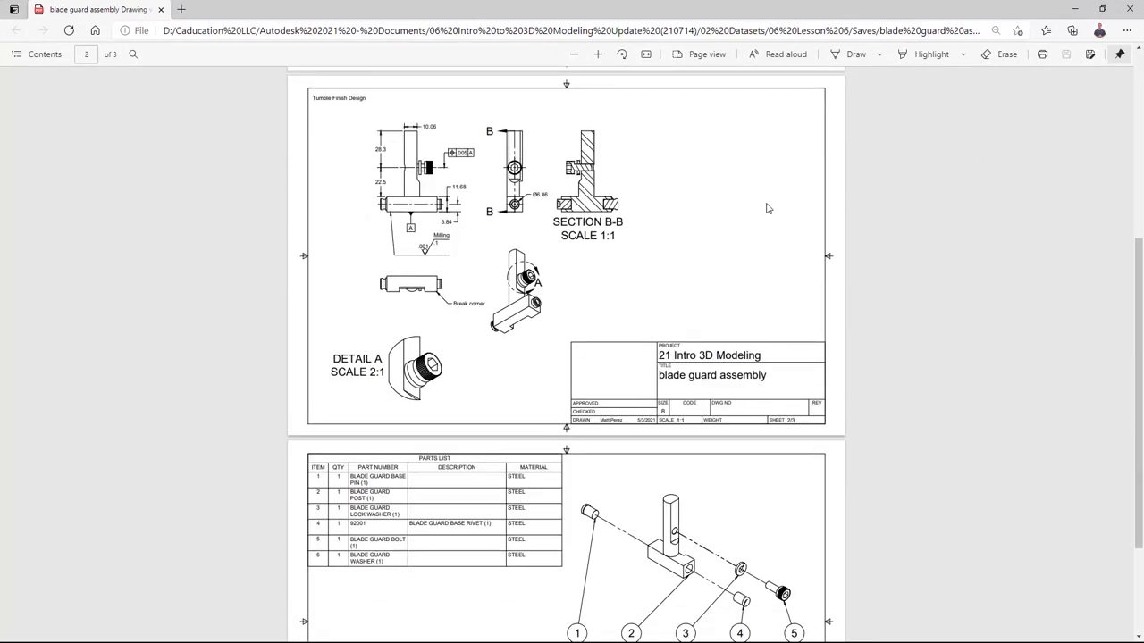
scroll(767, 194, "down", 2)
scroll(769, 229, "down", 1)
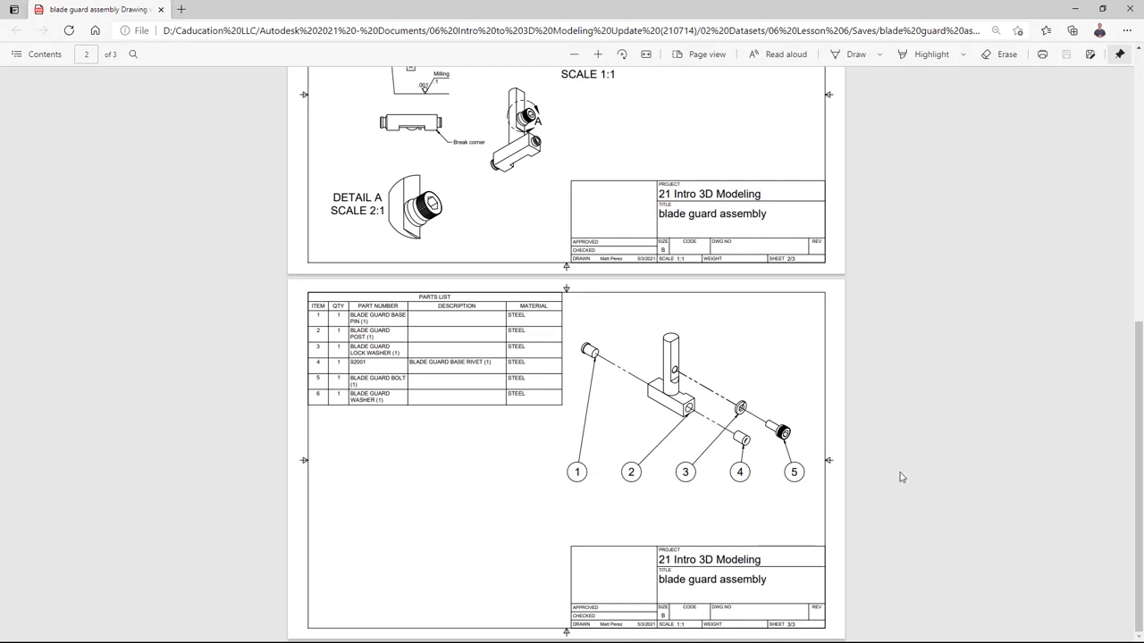
scroll(901, 477, "up", 3)
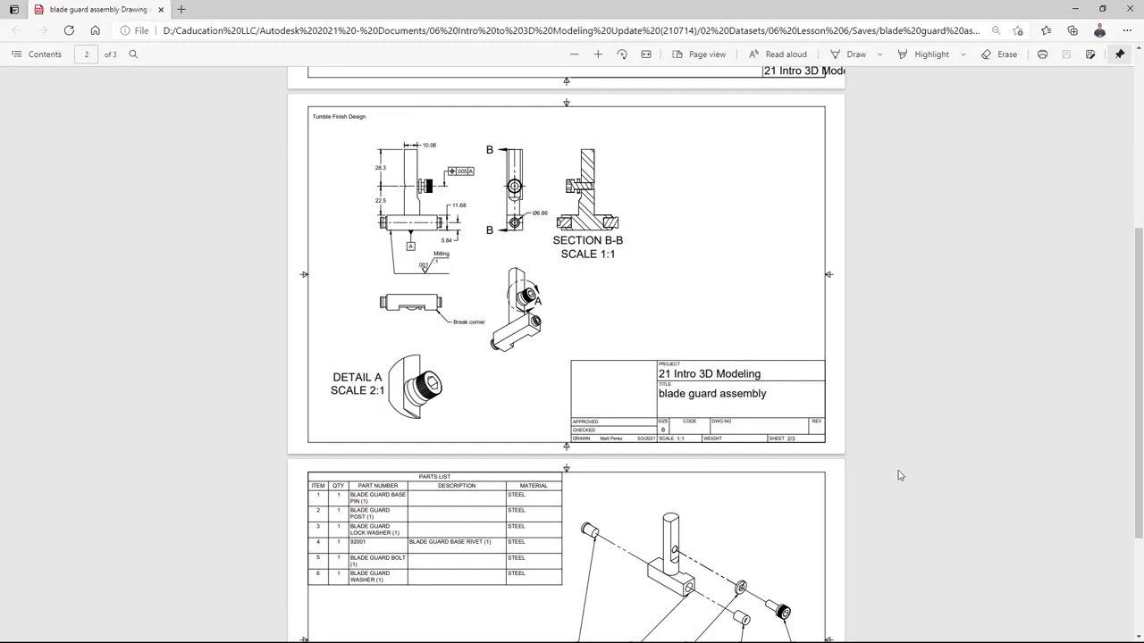
scroll(898, 474, "up", 3)
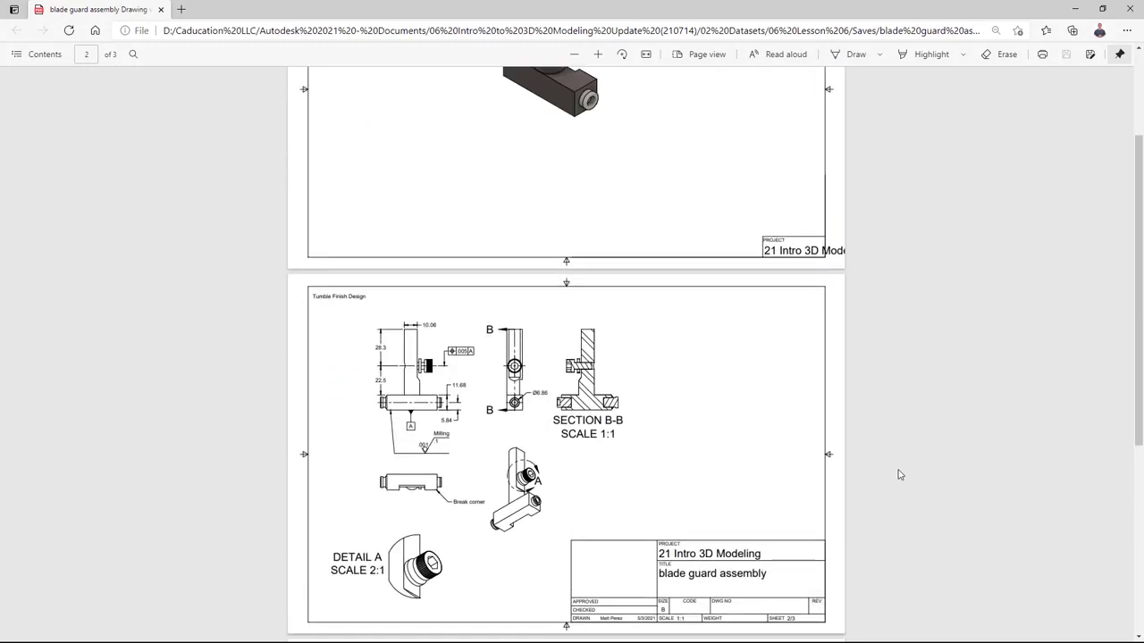
scroll(899, 475, "down", 6)
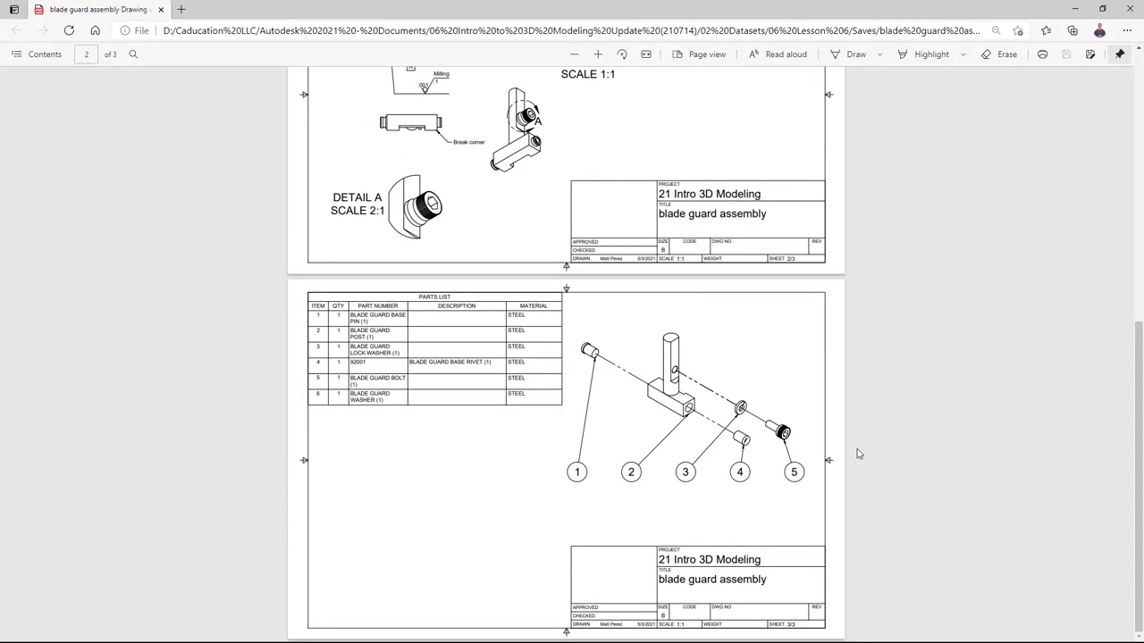
scroll(858, 446, "up", 6)
left_click(1130, 8)
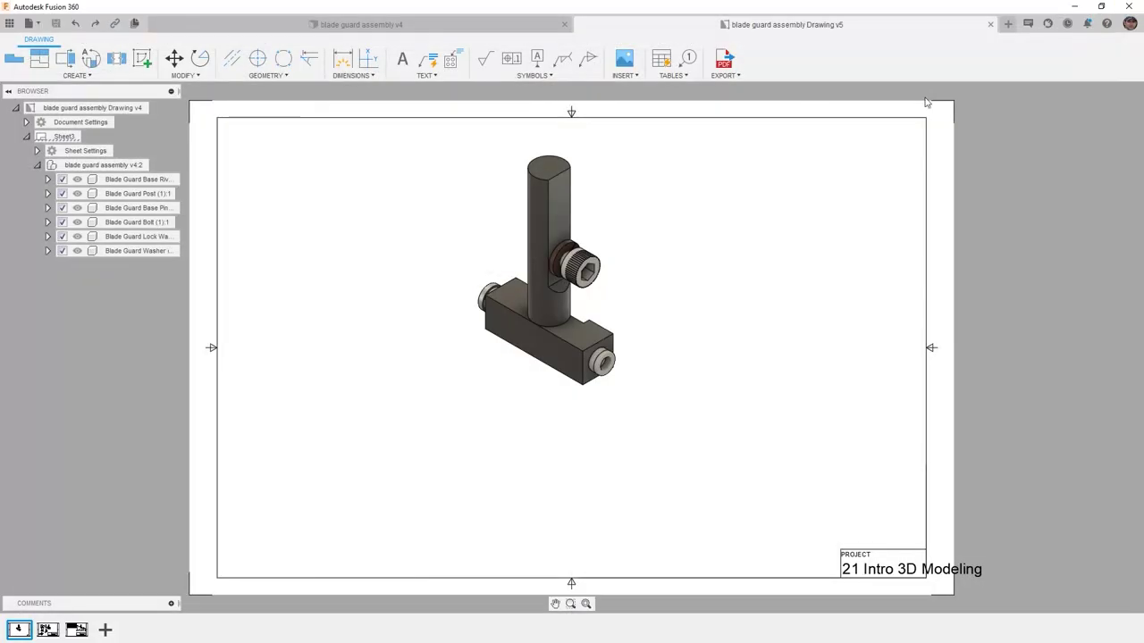
Enable a public link that shares the latest version of the drawing, and close the sharing settings
left_click(42, 22)
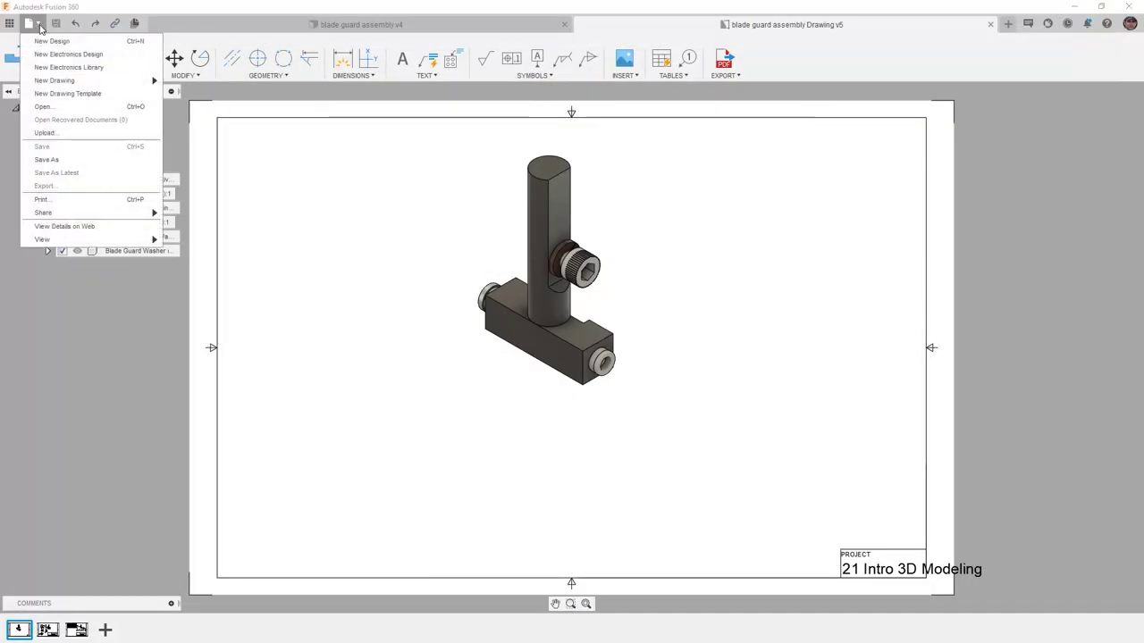
mouse_move(102, 216)
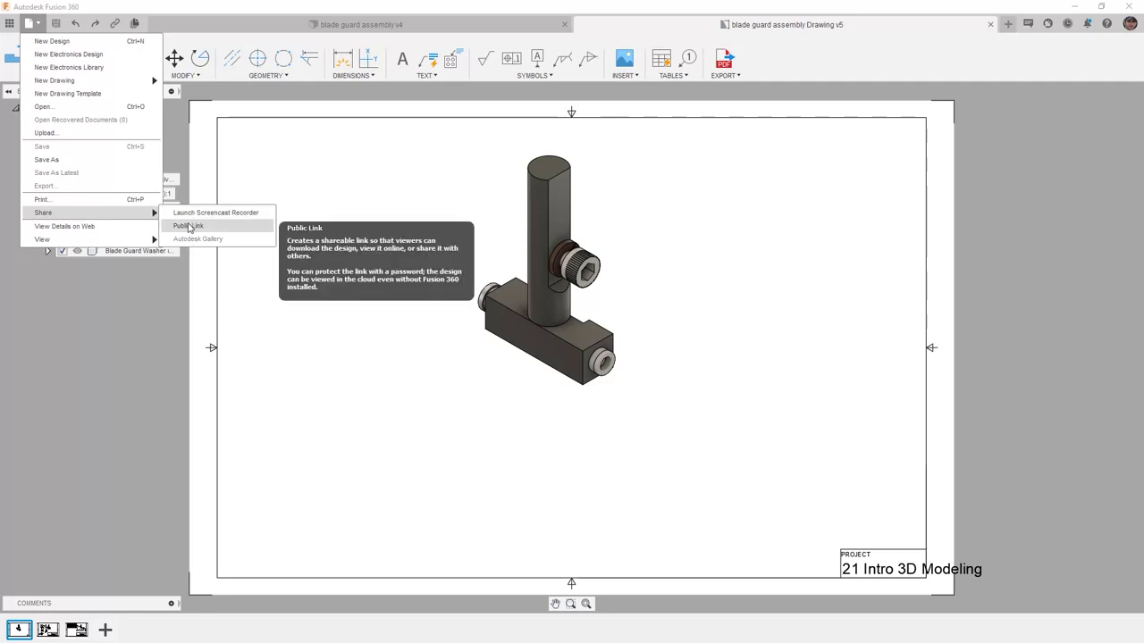
left_click(185, 225)
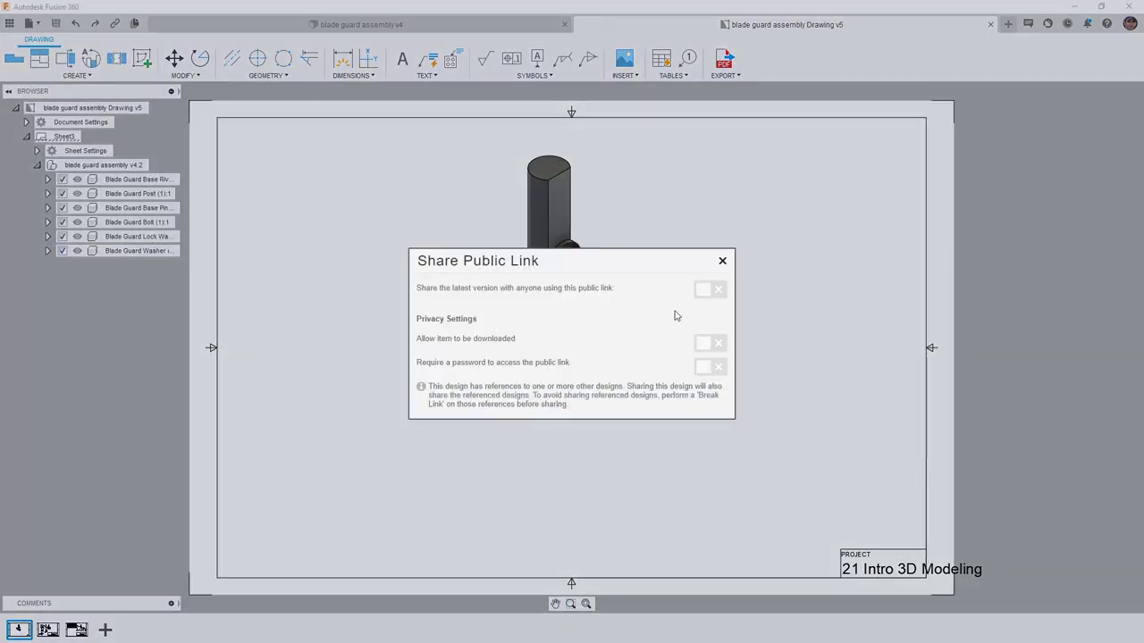
left_click(711, 291)
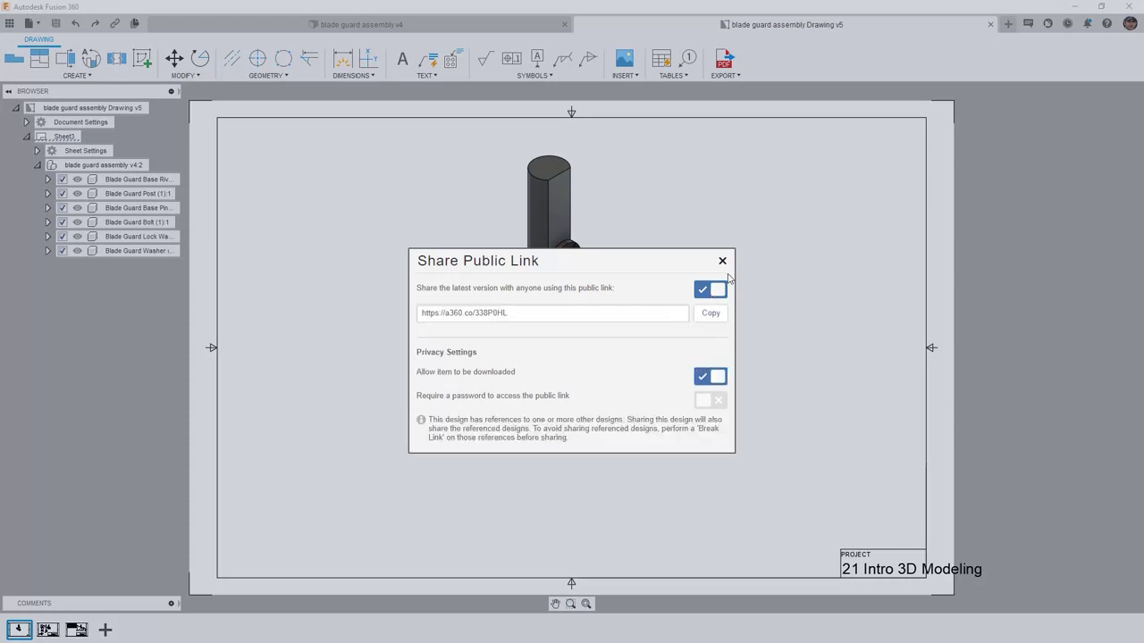
left_click(722, 260)
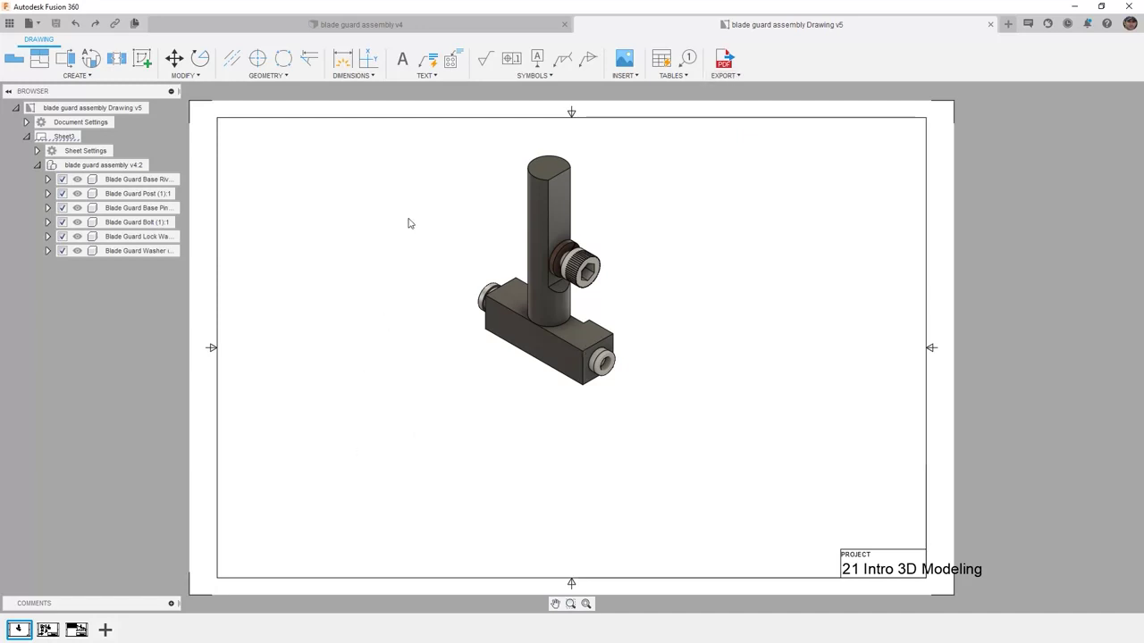
left_click(345, 26)
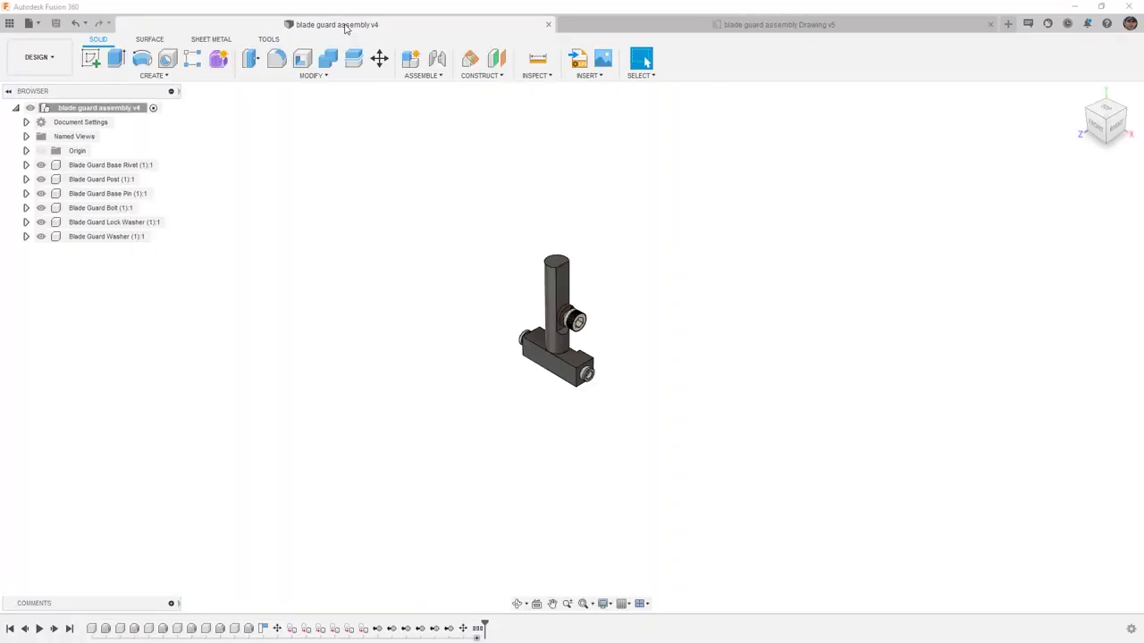
left_click(604, 28)
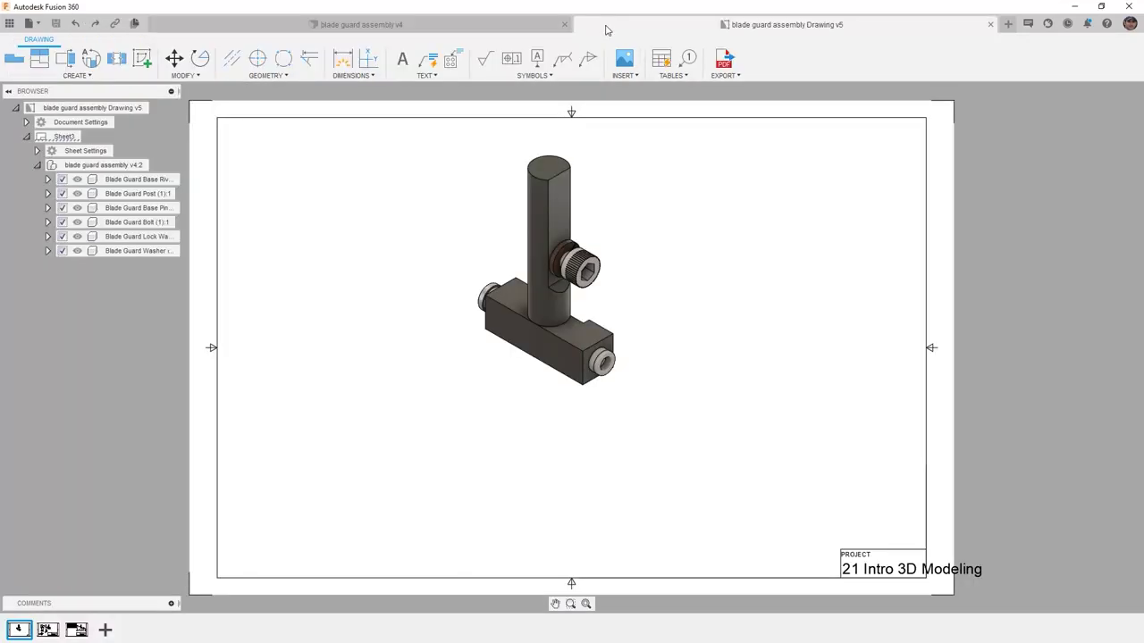